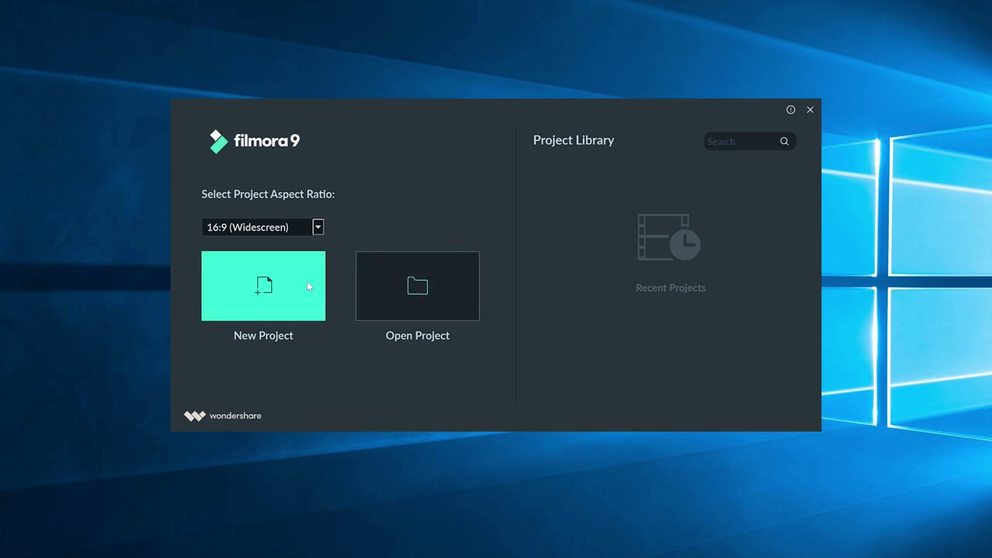
# Start a new project with the 16:9 widescreen aspect ratio
pyautogui.click(318, 227)
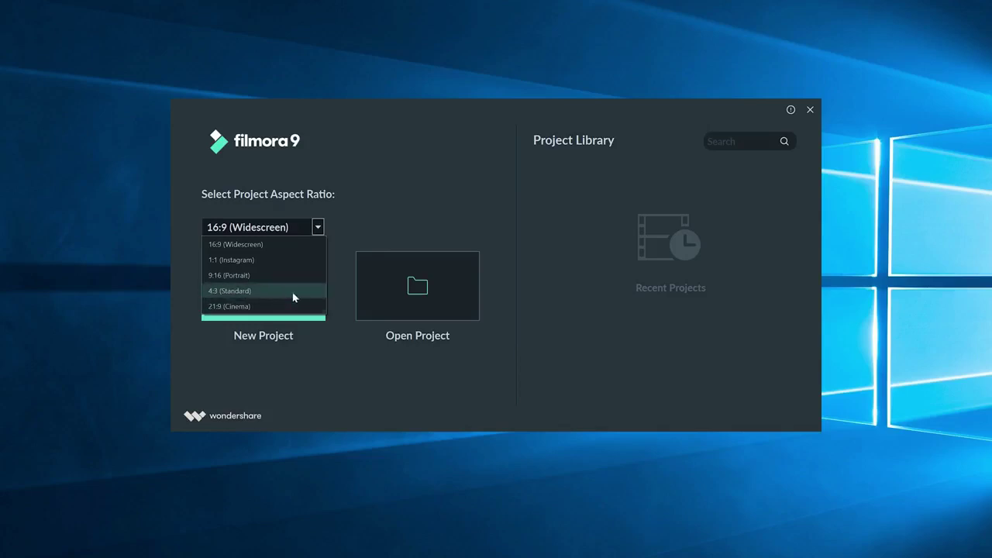
pyautogui.click(349, 332)
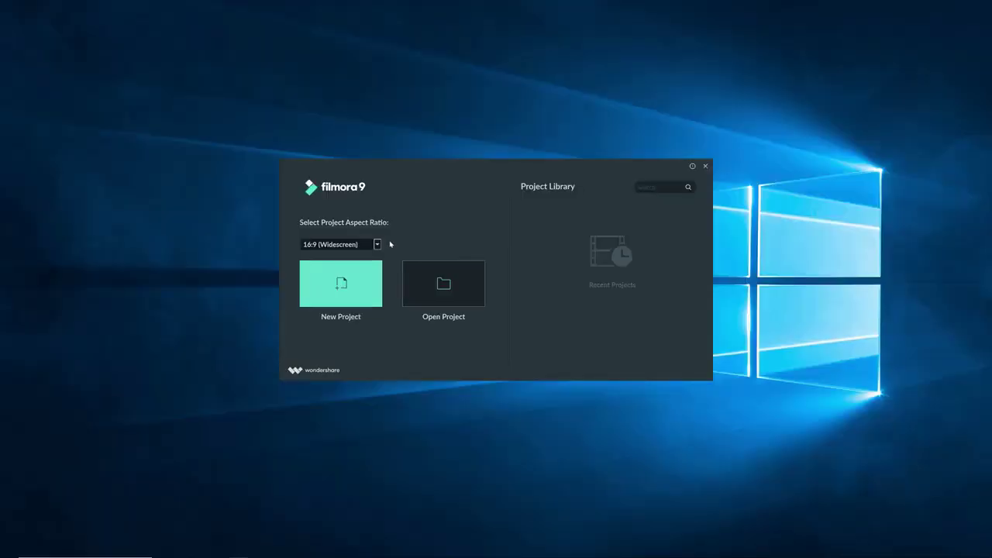
pyautogui.click(372, 268)
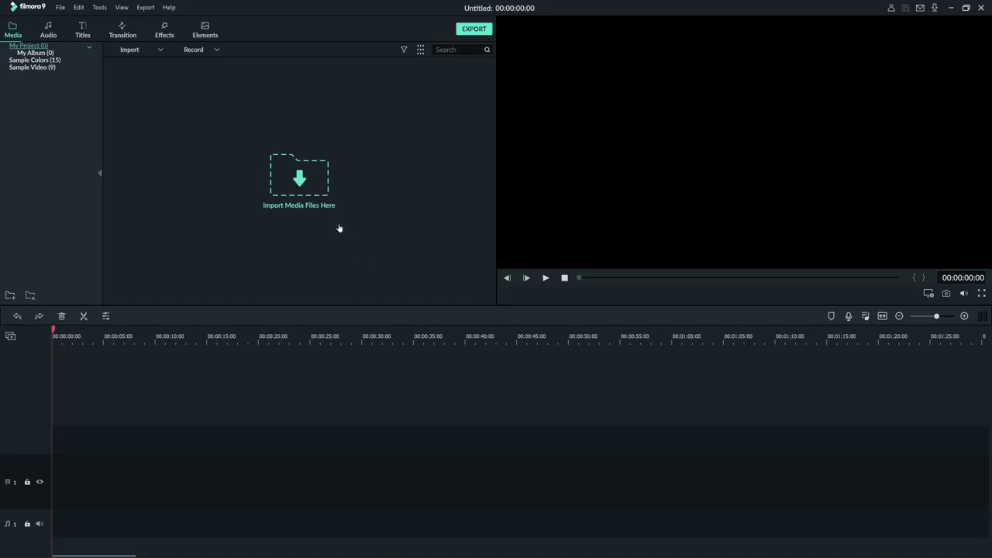
# Import the Dog Funny video from Filmora9 Footage > Dog into the media library
pyautogui.click(313, 199)
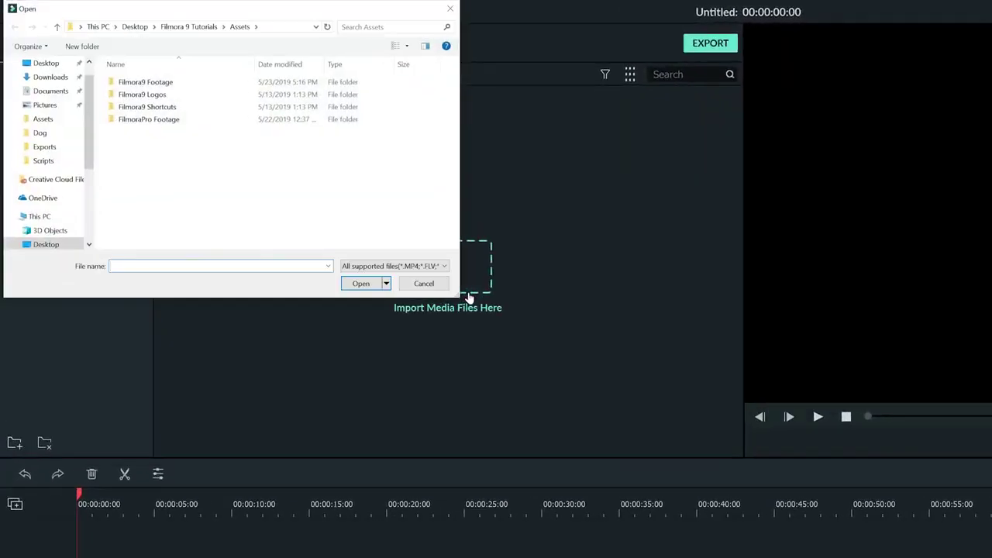
pyautogui.doubleClick(169, 82)
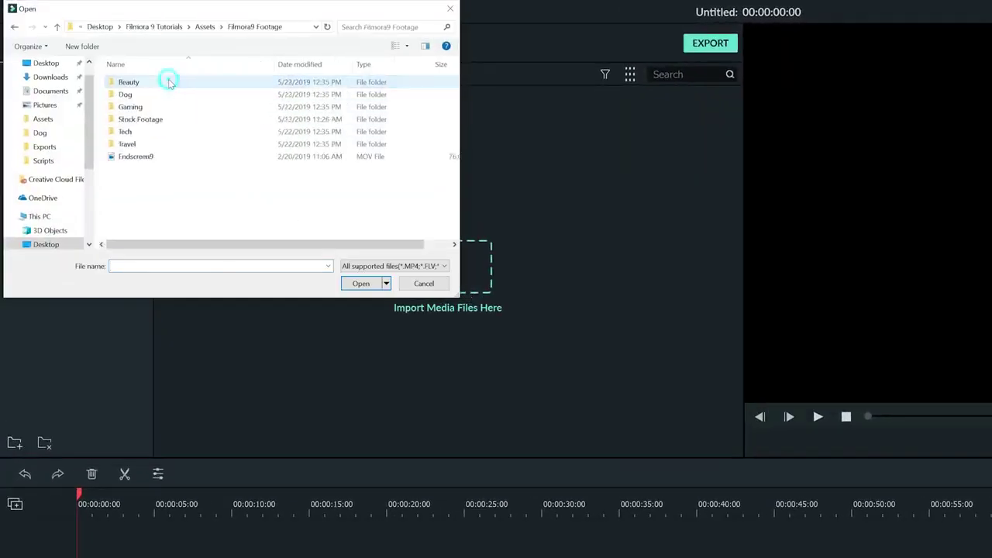
pyautogui.doubleClick(166, 93)
pyautogui.click(152, 96)
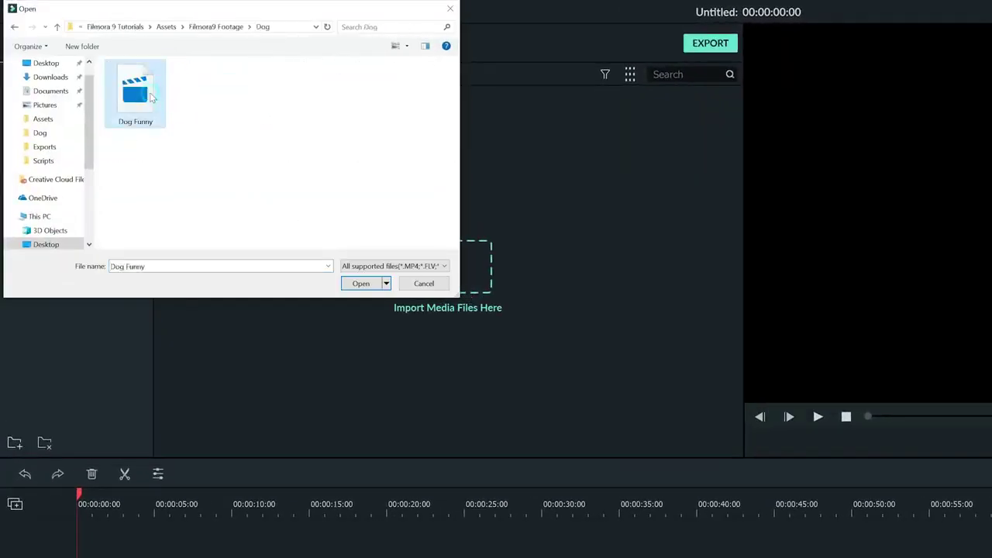
pyautogui.click(358, 284)
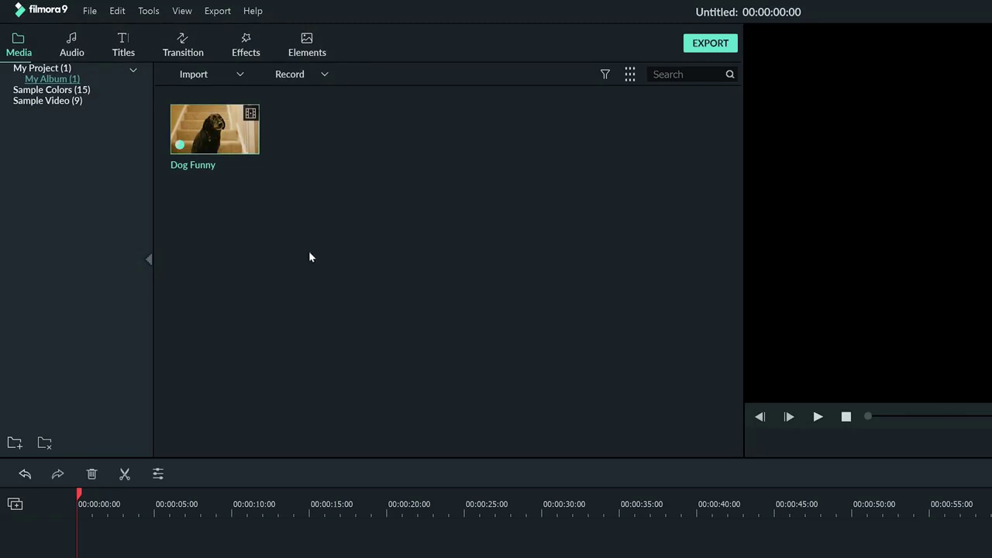
# Save the project through Save Project As under the name VE Project 6
pyautogui.click(90, 13)
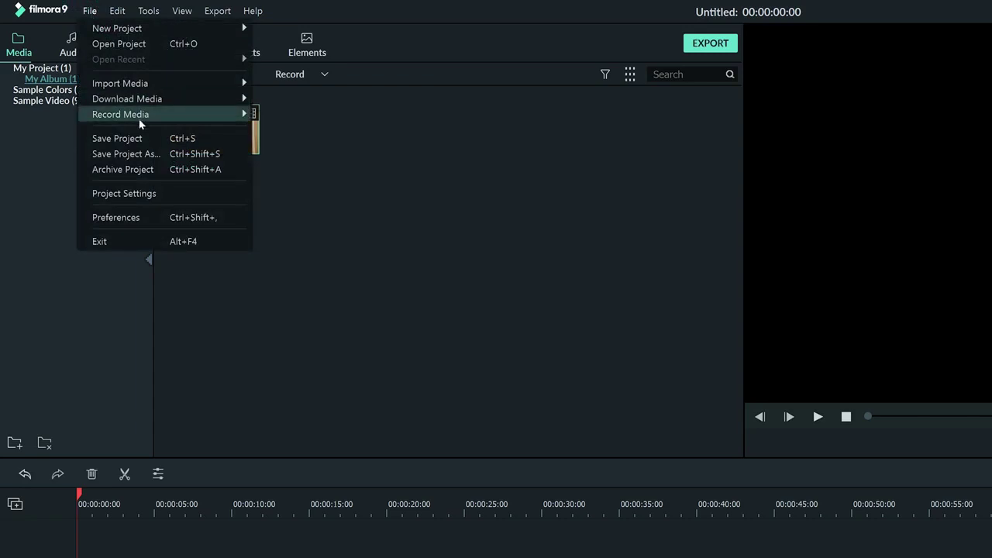
pyautogui.click(179, 154)
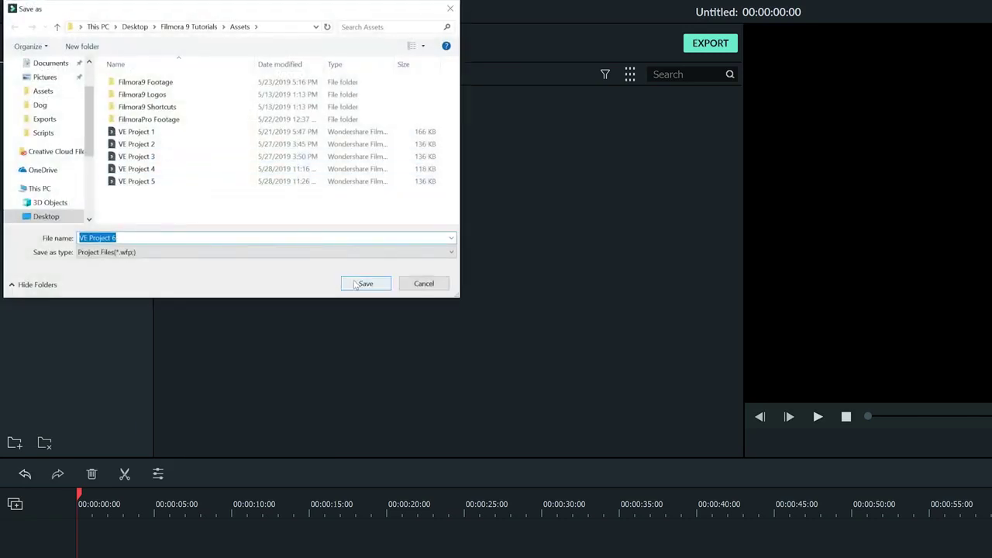
pyautogui.click(354, 284)
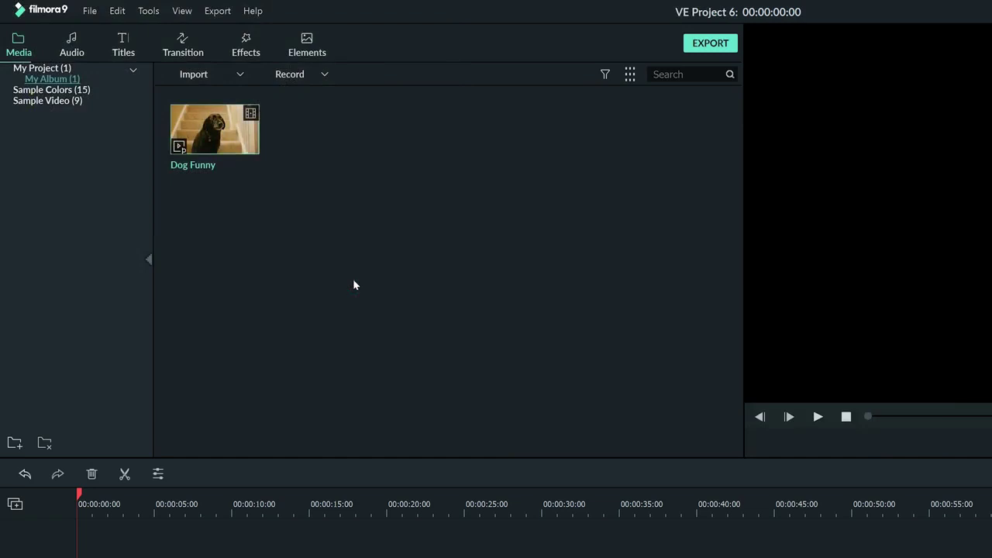
pyautogui.click(93, 13)
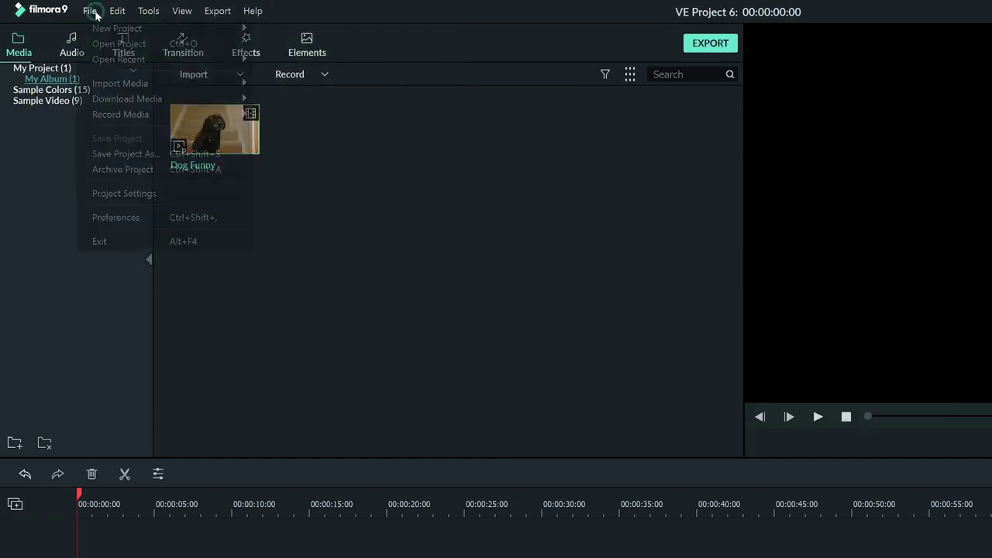
pyautogui.click(174, 193)
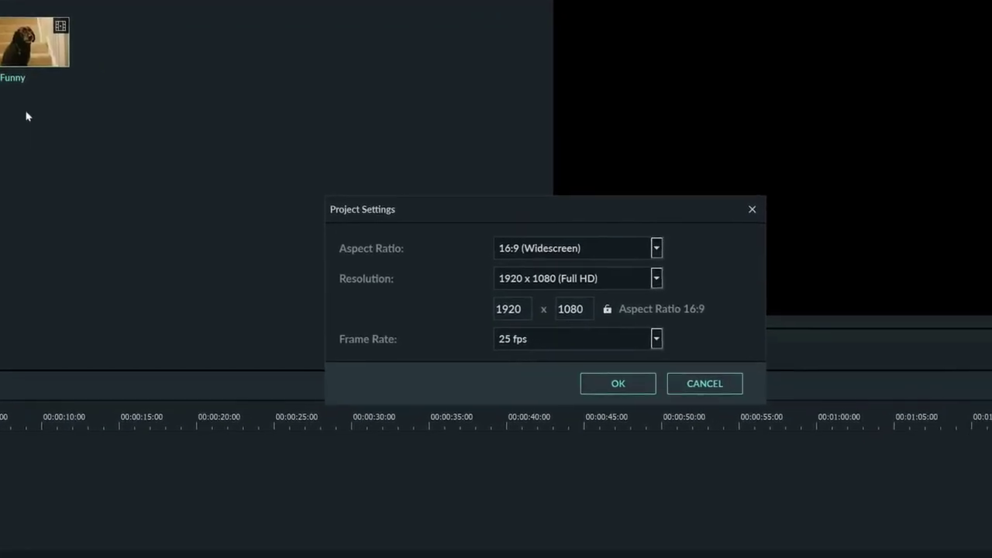
pyautogui.click(656, 248)
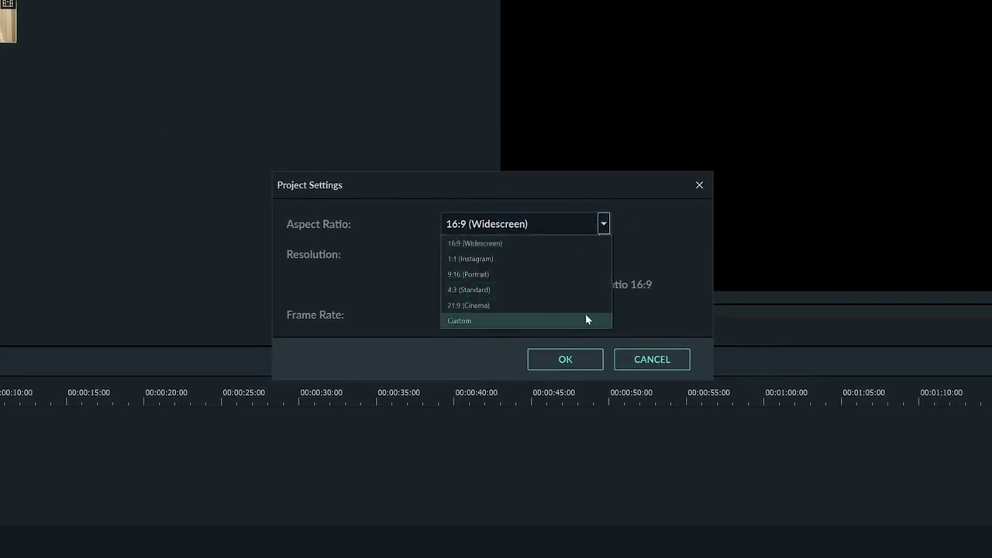
pyautogui.click(603, 223)
pyautogui.click(604, 254)
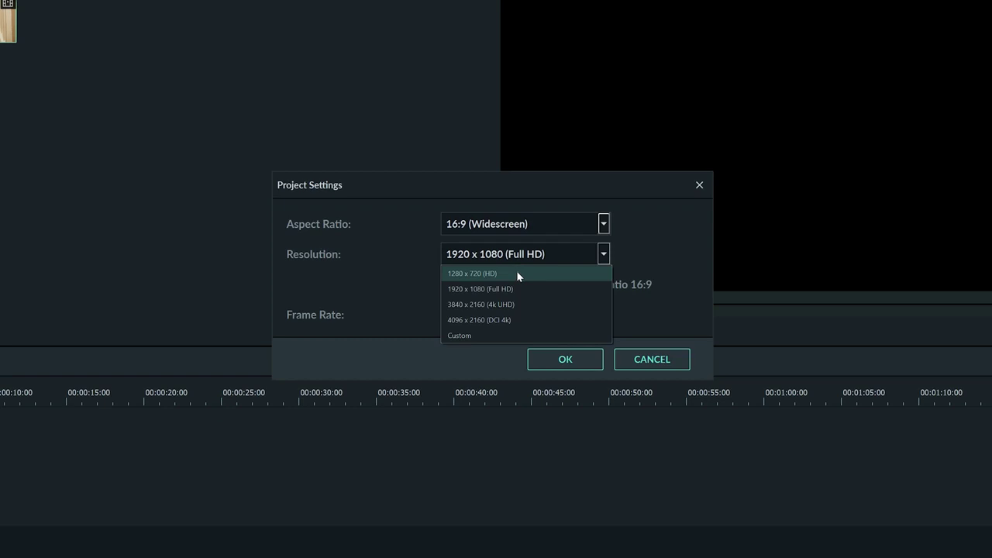
pyautogui.click(649, 302)
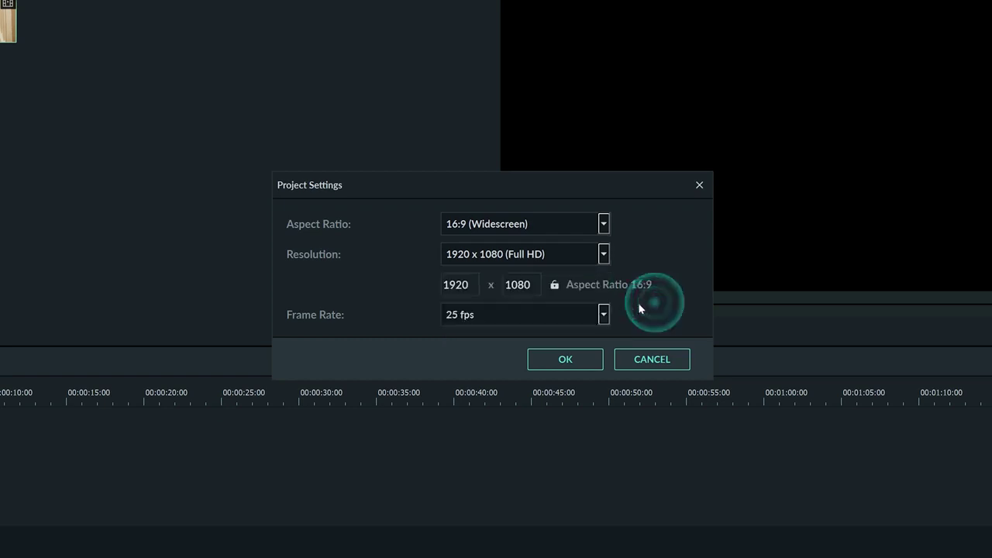
pyautogui.click(603, 314)
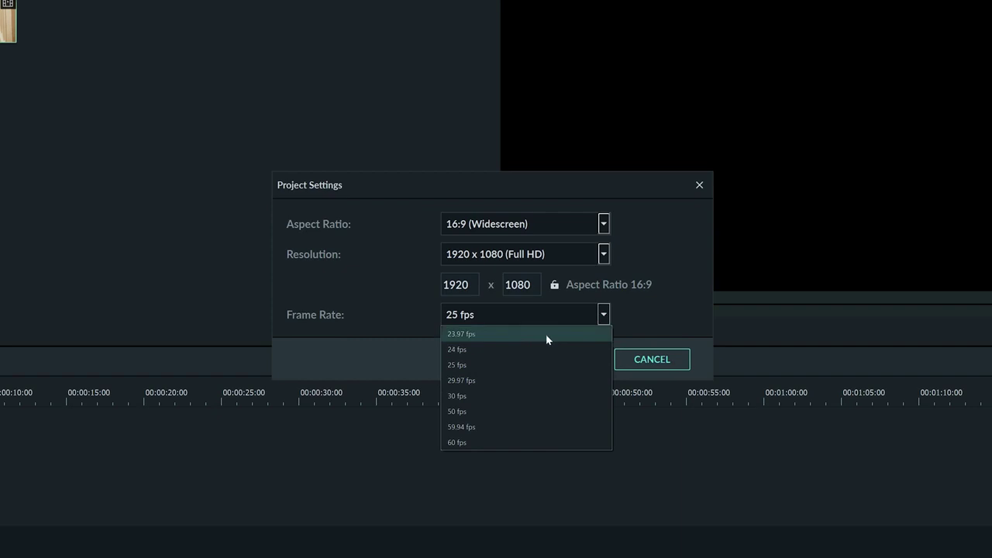
pyautogui.click(601, 315)
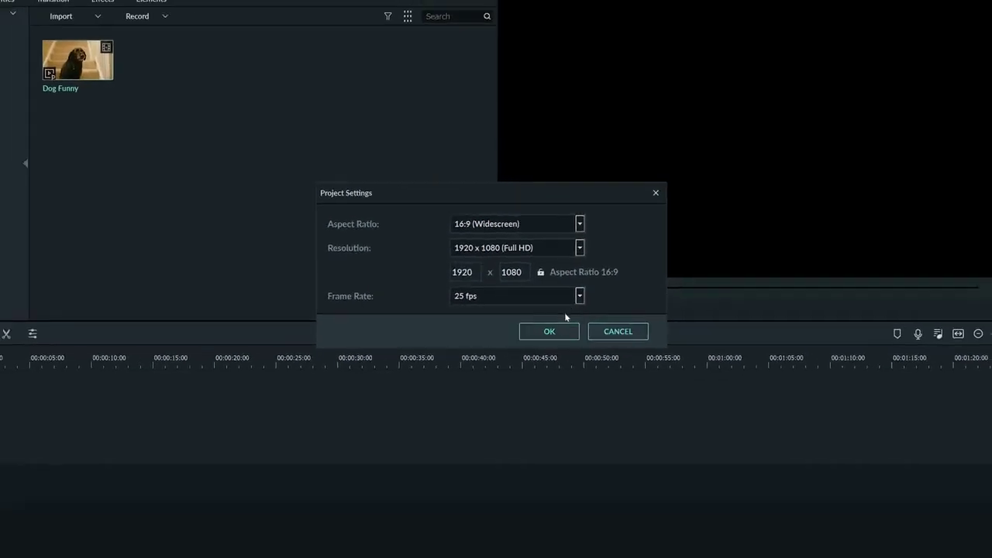
# Confirm the project settings and place Dog Funny at the start of video track 1
pyautogui.click(544, 321)
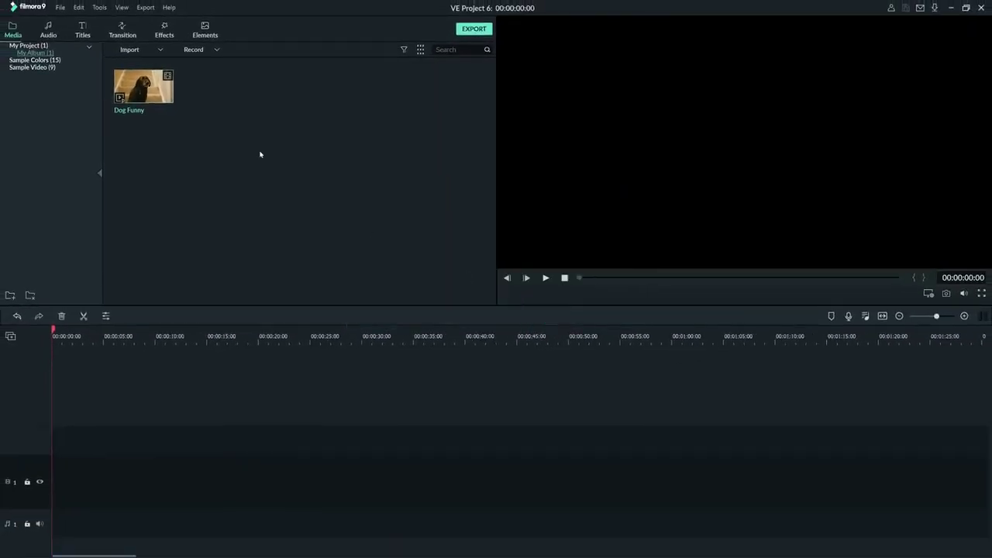
pyautogui.moveTo(115, 76)
pyautogui.moveTo(152, 87); pyautogui.dragTo(25, 496)
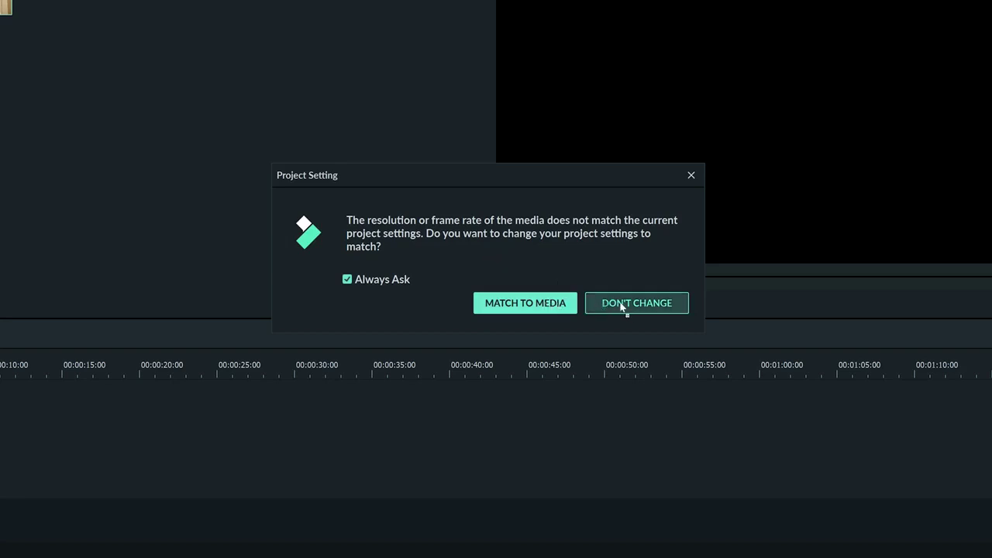
# Match the project settings to the Dog Funny clip, leaving Always Ask enabled
pyautogui.click(348, 280)
pyautogui.click(347, 281)
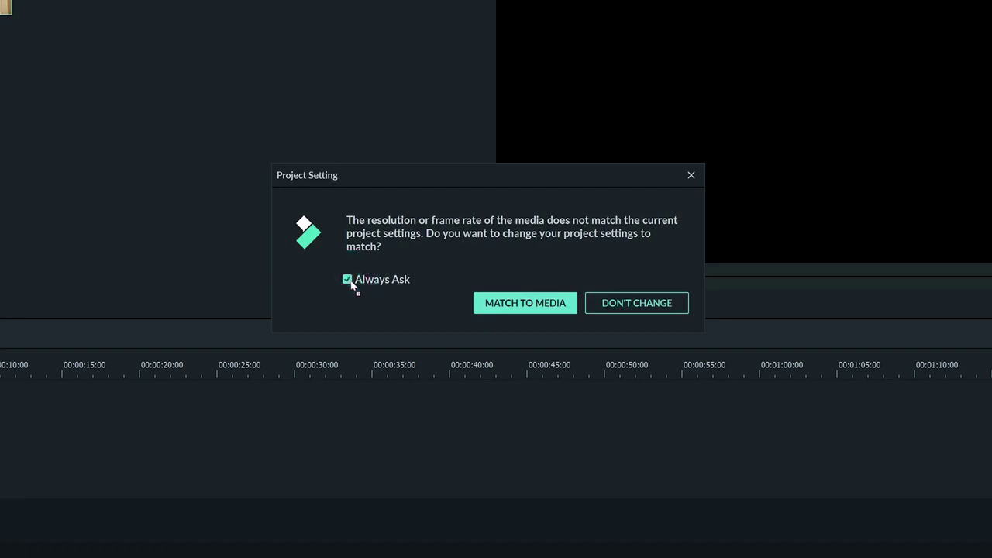
pyautogui.click(492, 303)
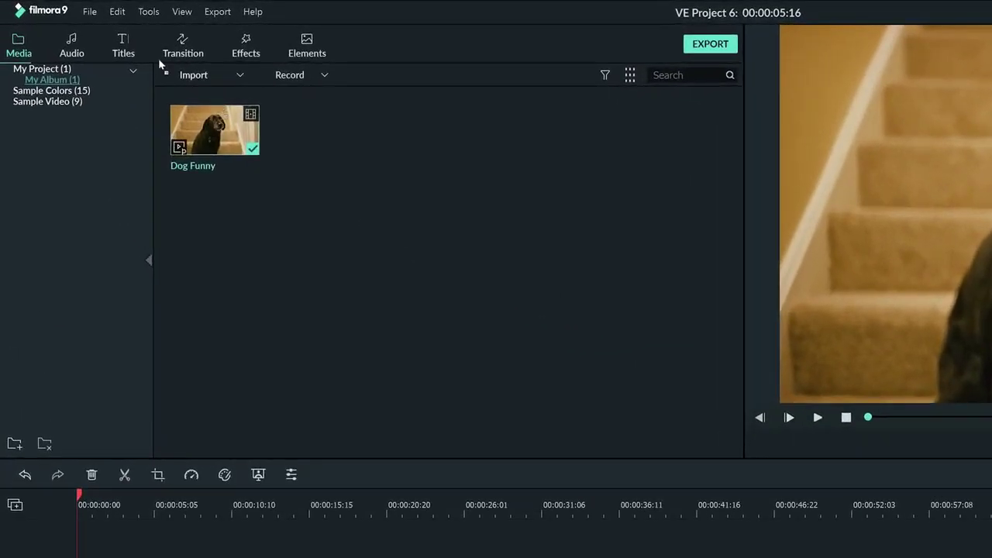
# Bring up and dismiss the File menu, leaving an empty Untitled project open
pyautogui.click(92, 13)
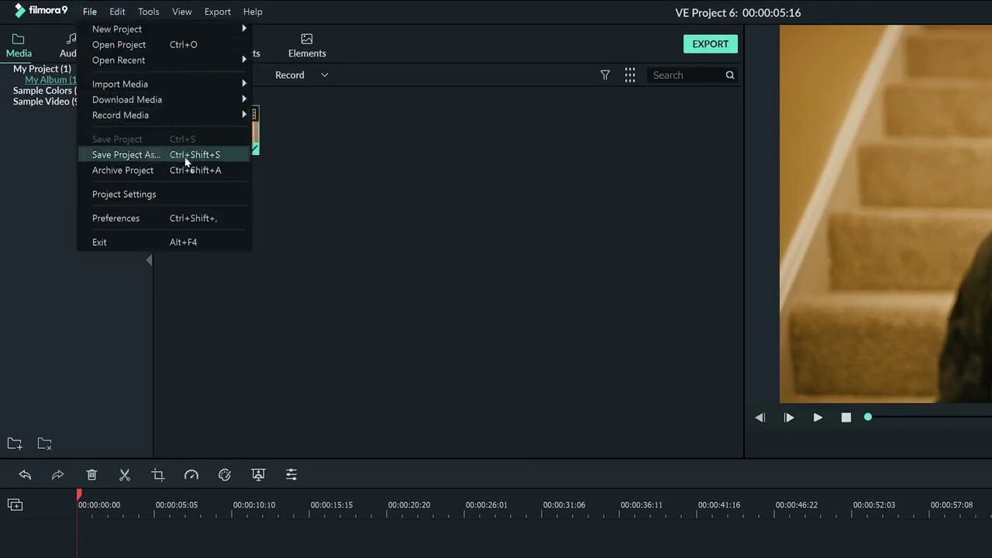
pyautogui.click(513, 255)
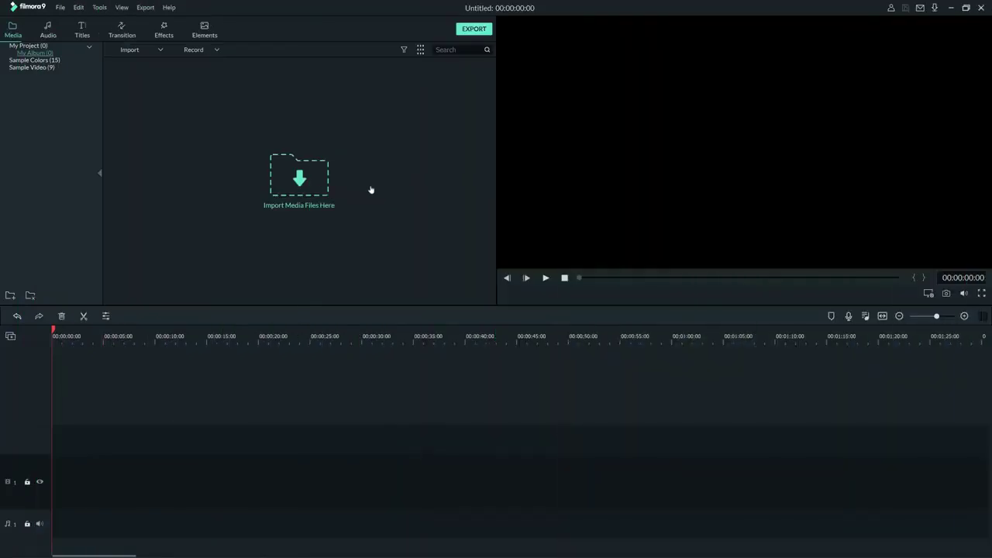
# Import the Dance 05 video into the media library, then show the Import options list
pyautogui.click(370, 190)
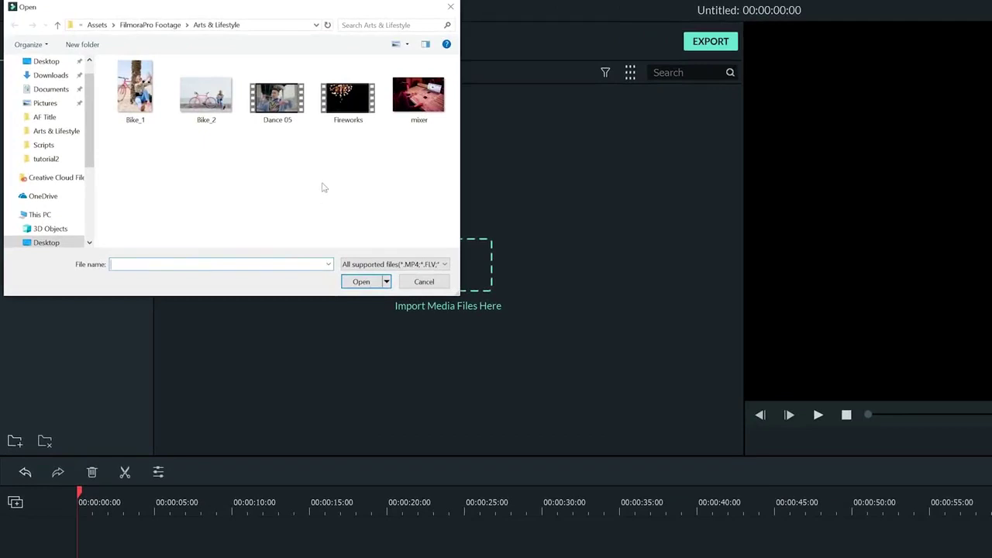
pyautogui.click(283, 106)
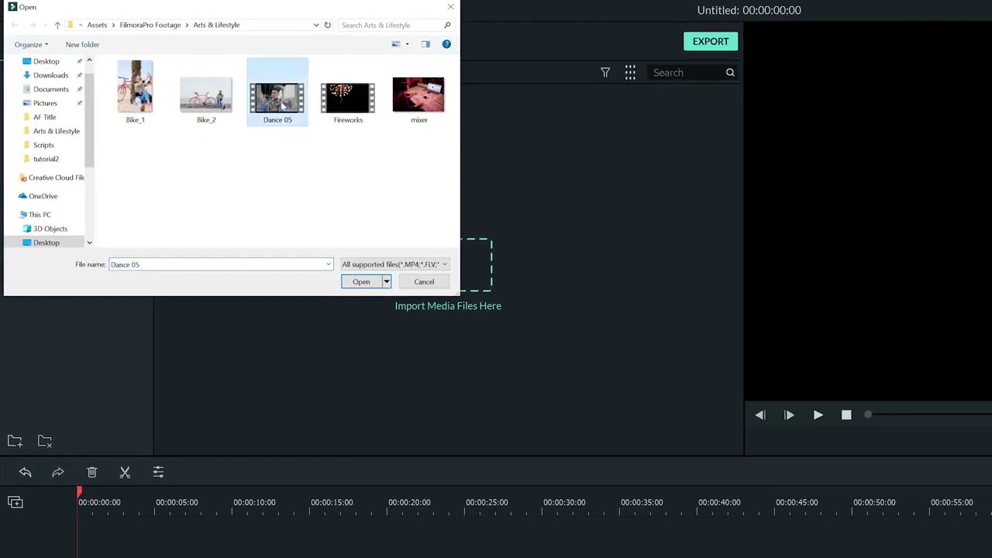
pyautogui.click(362, 282)
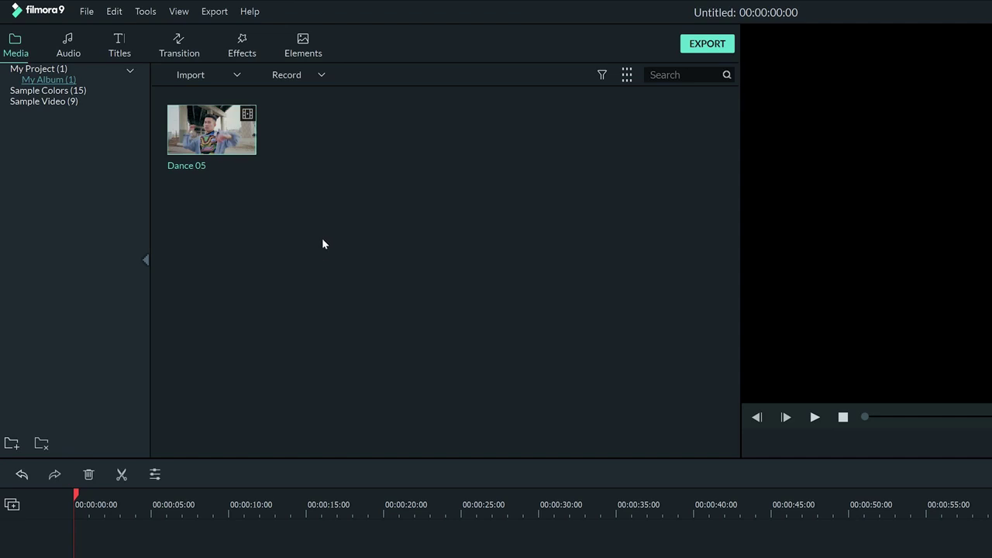
pyautogui.click(237, 75)
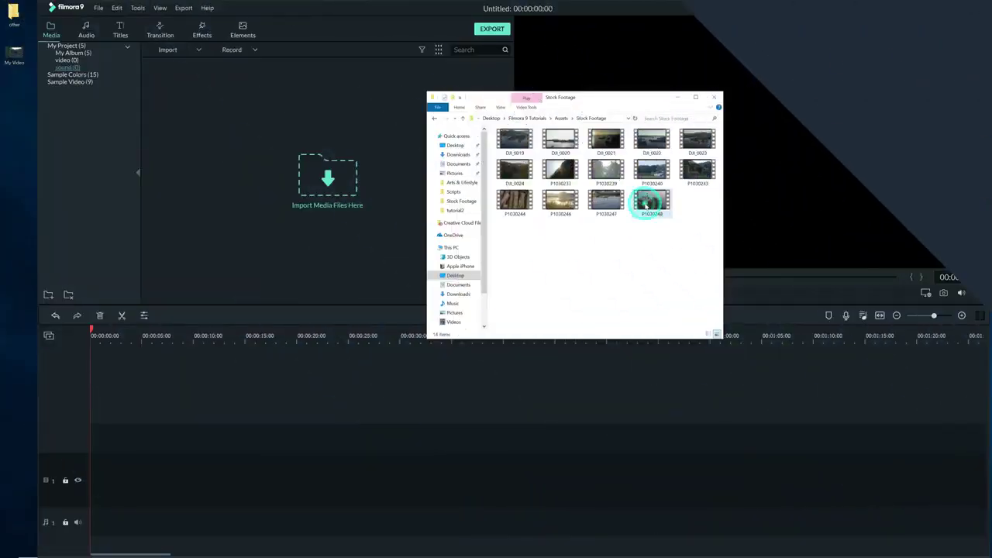
# Drag P1030248 from the Stock Footage folder into the Filmora media library
pyautogui.click(649, 203)
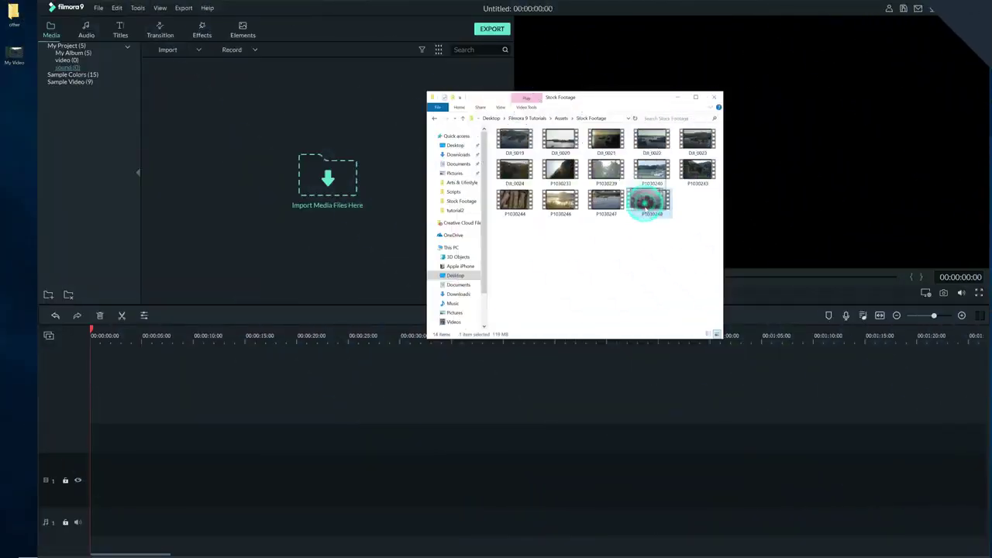
pyautogui.moveTo(649, 202); pyautogui.dragTo(311, 134)
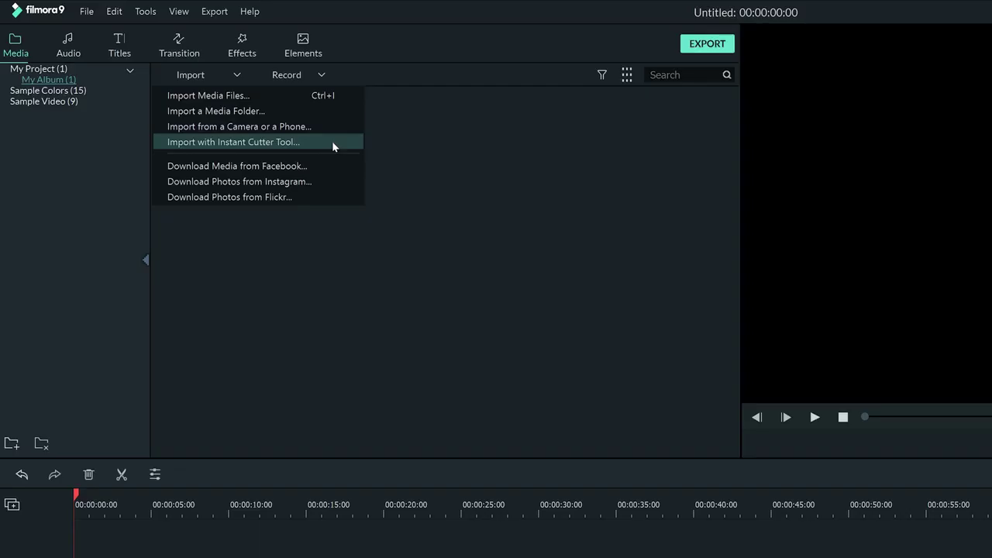
# Load the P1030246 clip into the Instant Cutter tool for trimming
pyautogui.click(325, 143)
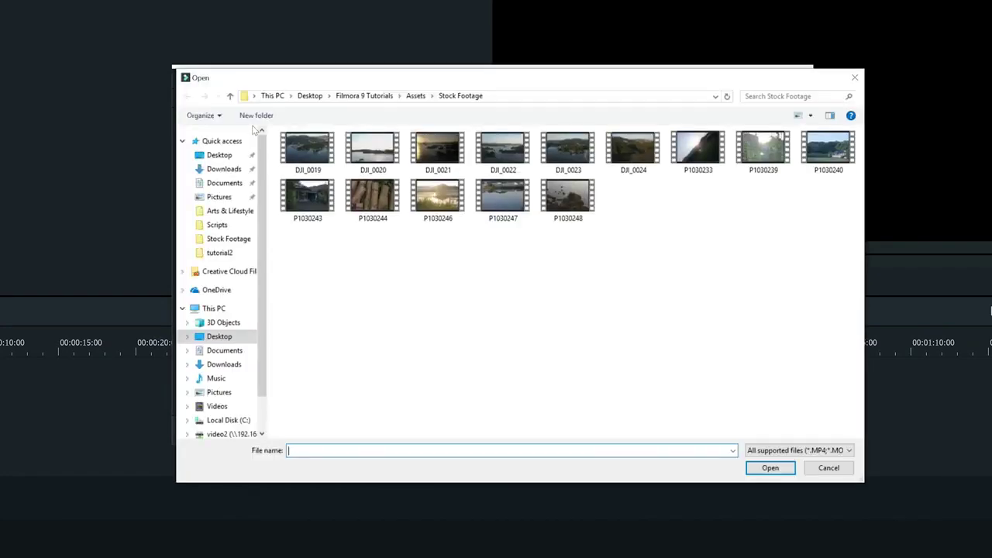
pyautogui.click(362, 198)
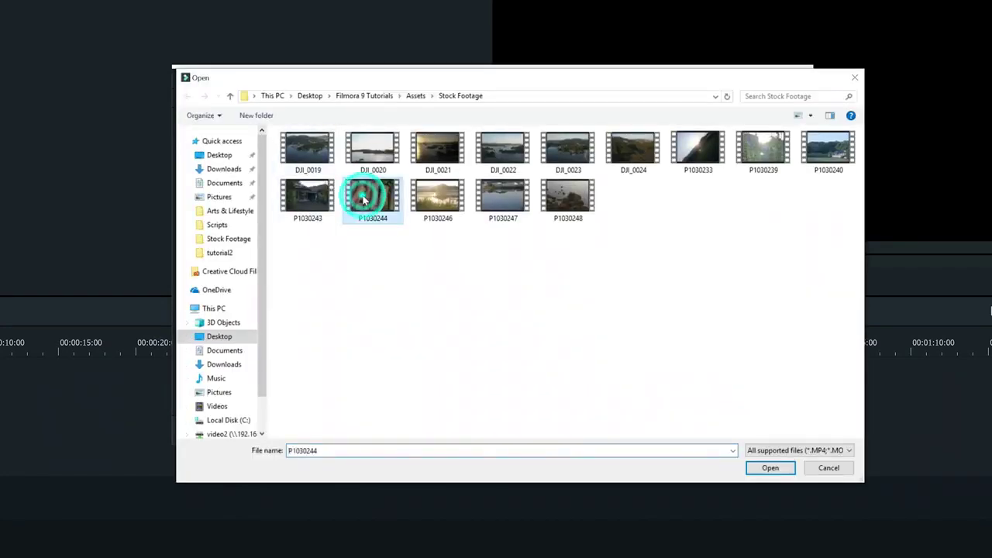
pyautogui.click(433, 203)
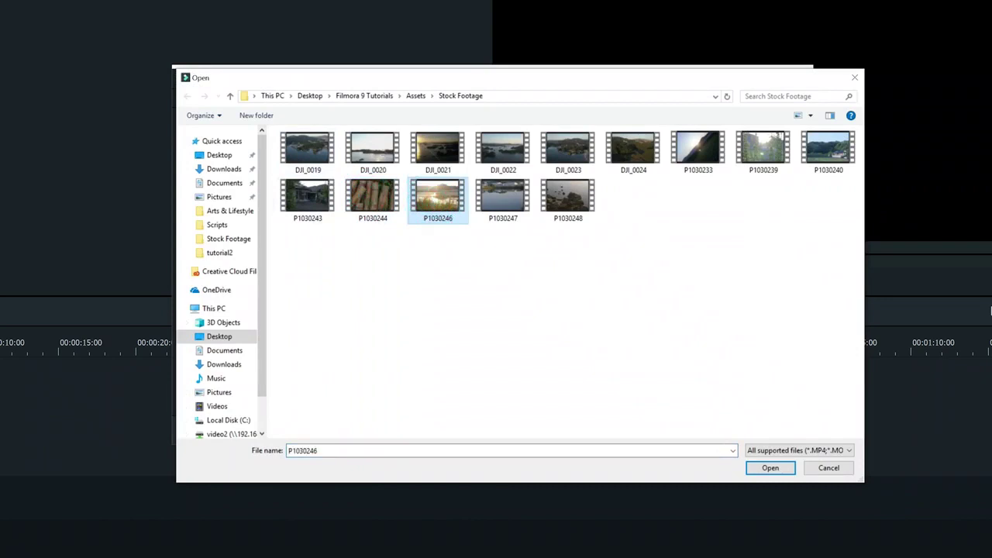
pyautogui.click(770, 467)
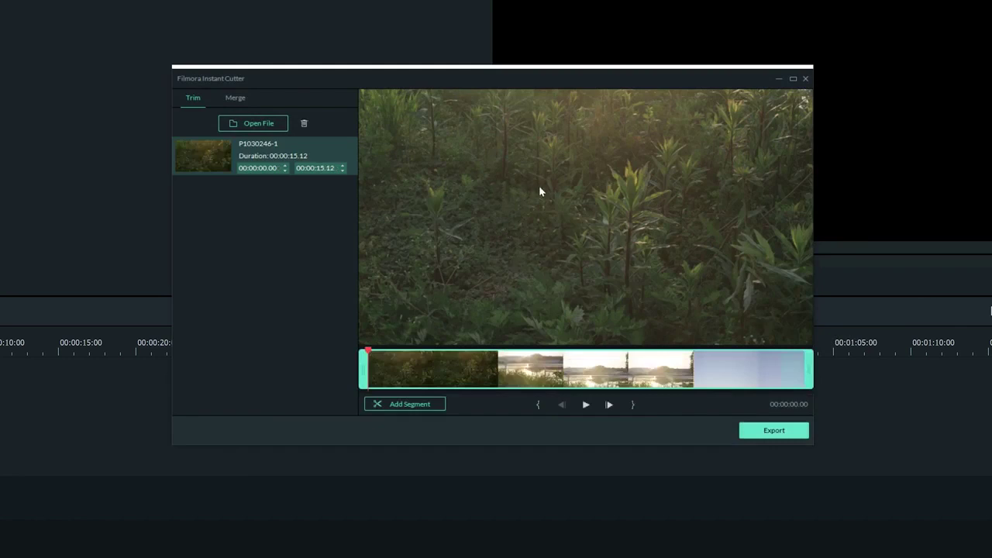
# Trim P1030246 to start at 00:00:03.11 and end at 00:00:08.07
pyautogui.click(372, 350)
pyautogui.moveTo(372, 349); pyautogui.dragTo(462, 362)
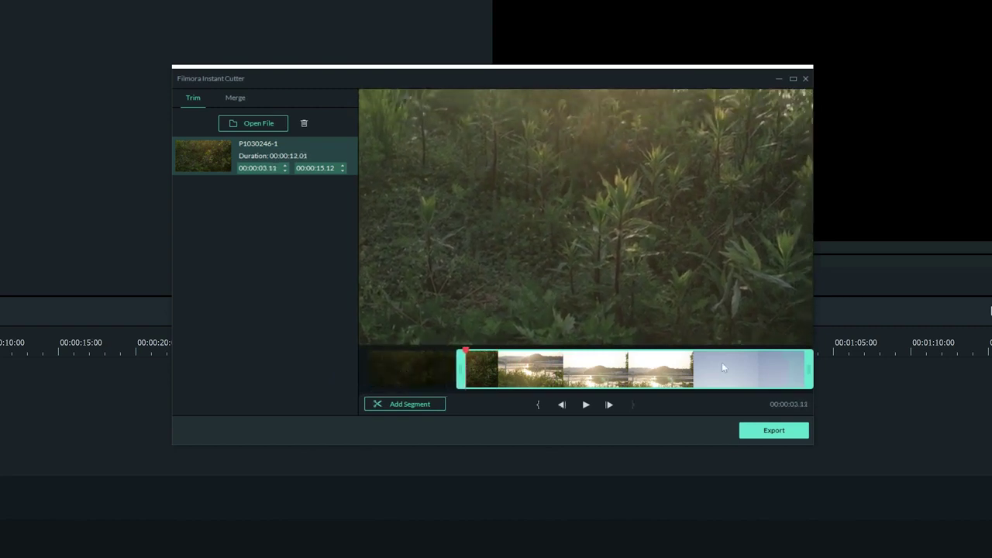
pyautogui.moveTo(806, 365); pyautogui.dragTo(605, 365)
# Load clips P1030243 and P1030244 into the Instant Cutter's Merge list
pyautogui.click(235, 97)
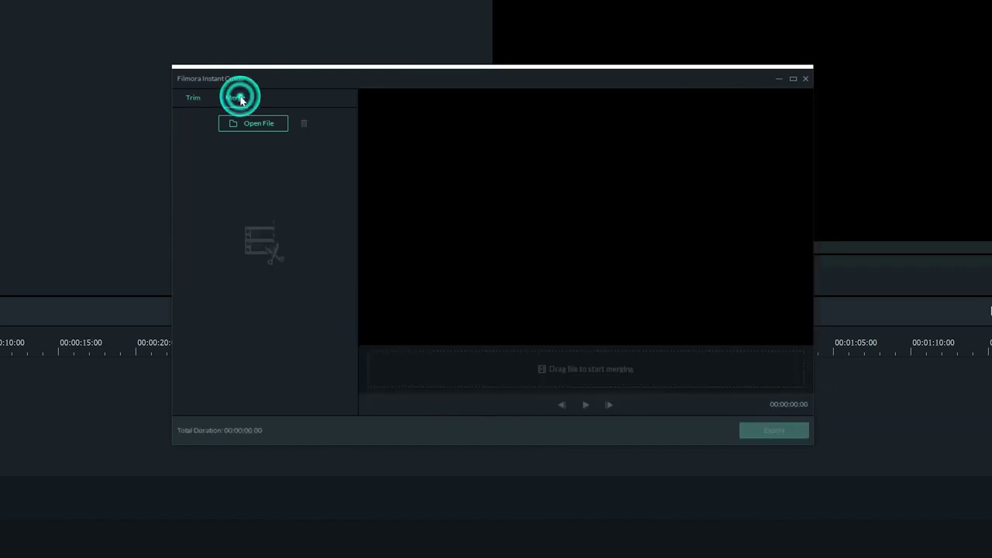
pyautogui.click(261, 126)
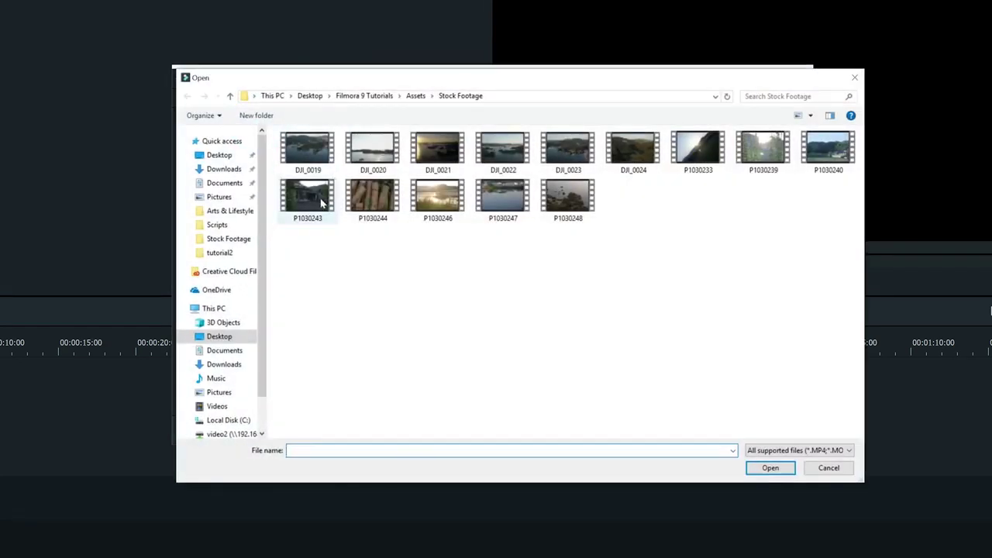
pyautogui.click(304, 196)
pyautogui.click(362, 197)
pyautogui.keyDown('ctrl'); pyautogui.click(307, 195); pyautogui.keyUp('ctrl')
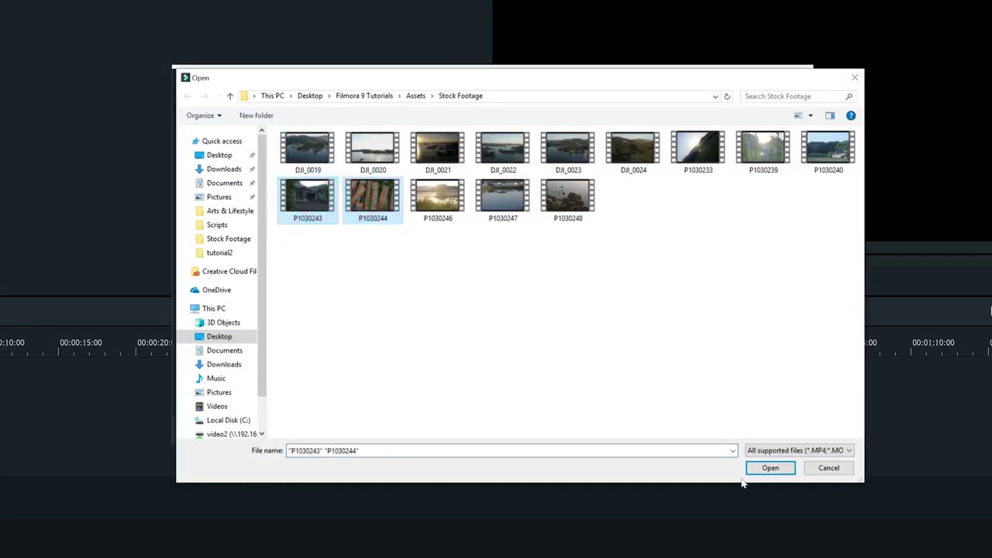
pyautogui.click(770, 469)
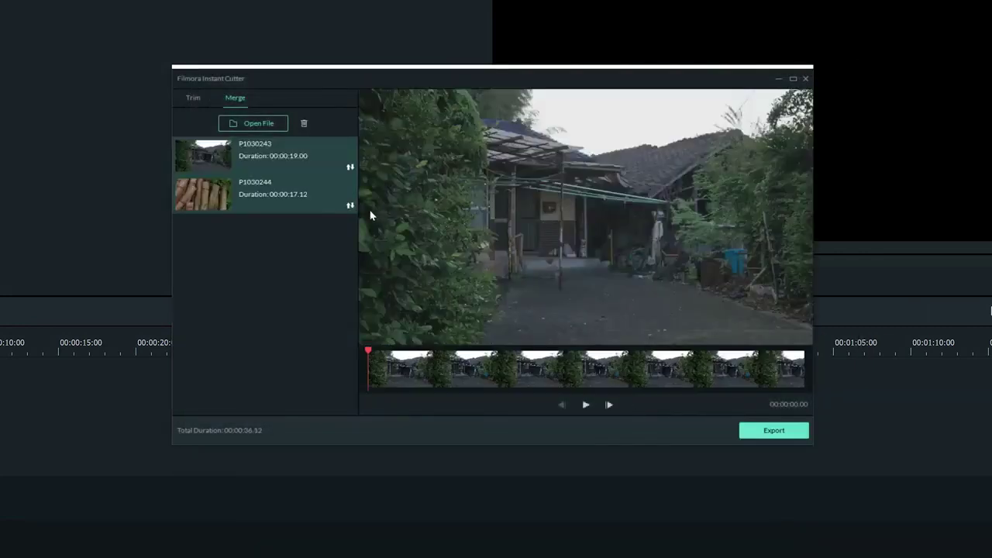
# Preview both clips and order the merge as P1030243 then P1030244, totalling 00:00:36.12
pyautogui.click(317, 266)
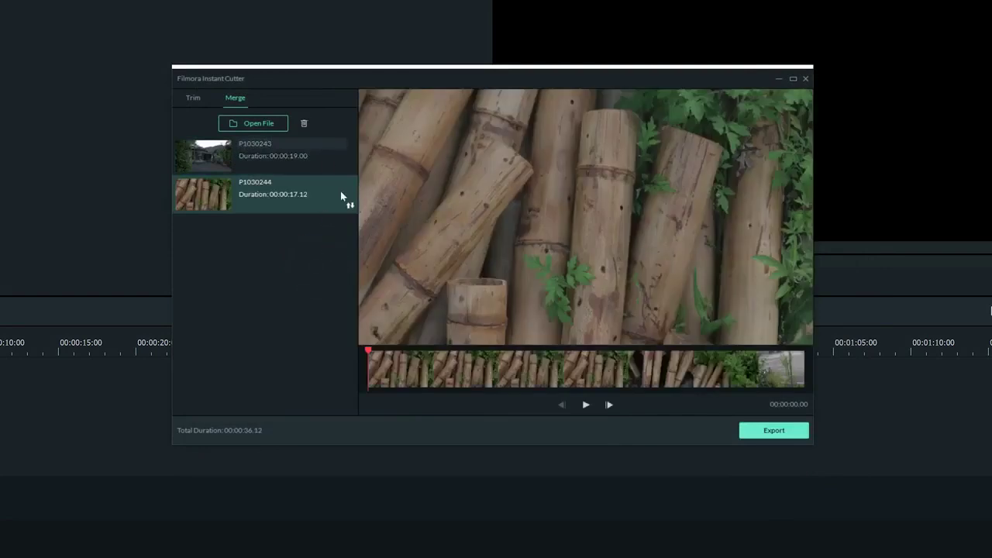
pyautogui.click(332, 158)
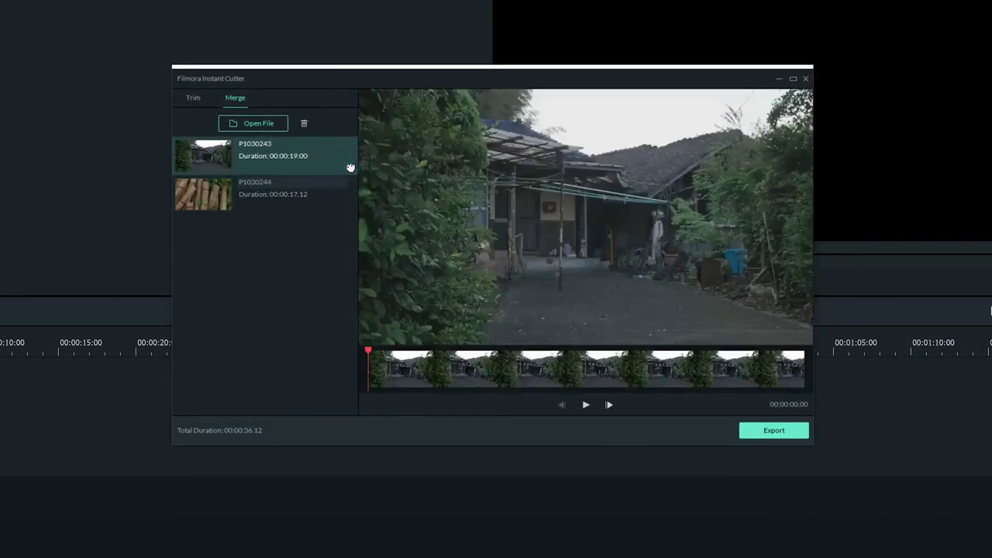
pyautogui.moveTo(350, 167); pyautogui.dragTo(349, 207)
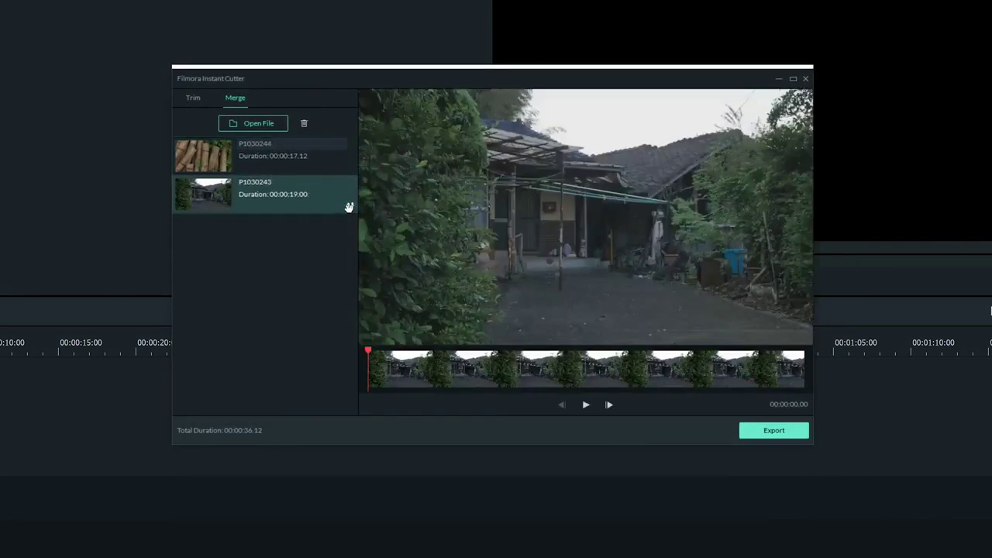
pyautogui.click(346, 201)
pyautogui.moveTo(349, 171); pyautogui.dragTo(350, 143)
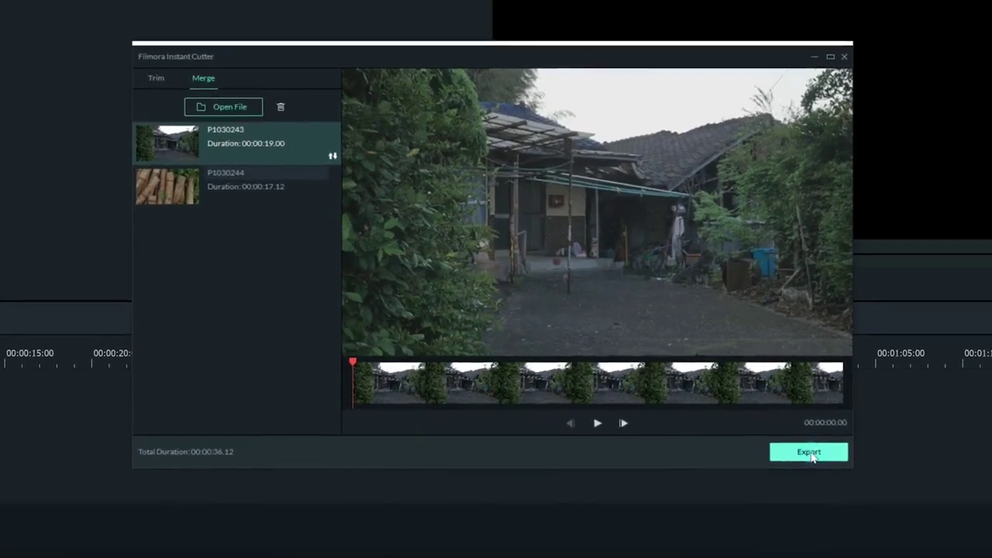
pyautogui.click(775, 435)
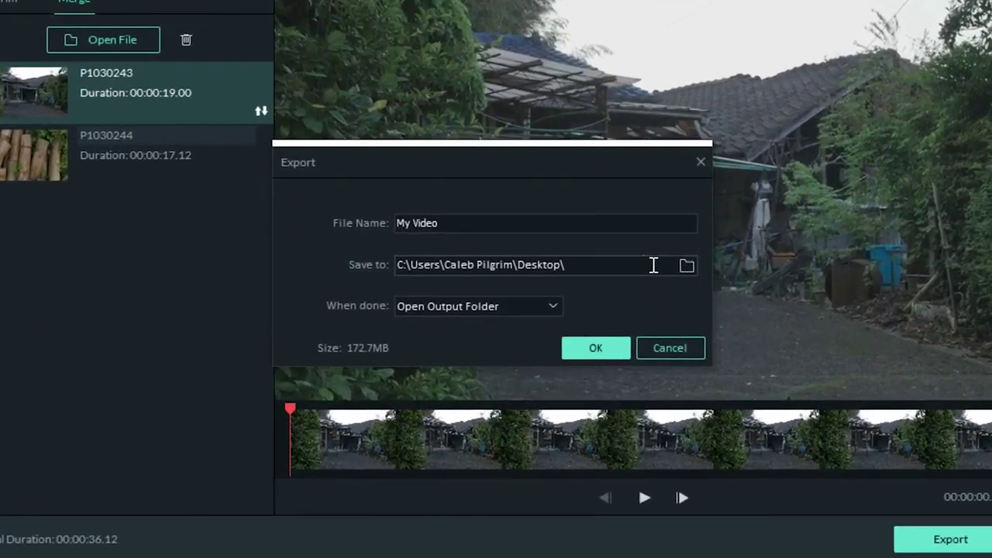
# Export the merged video with When done set to Send to Filmora
pyautogui.click(551, 305)
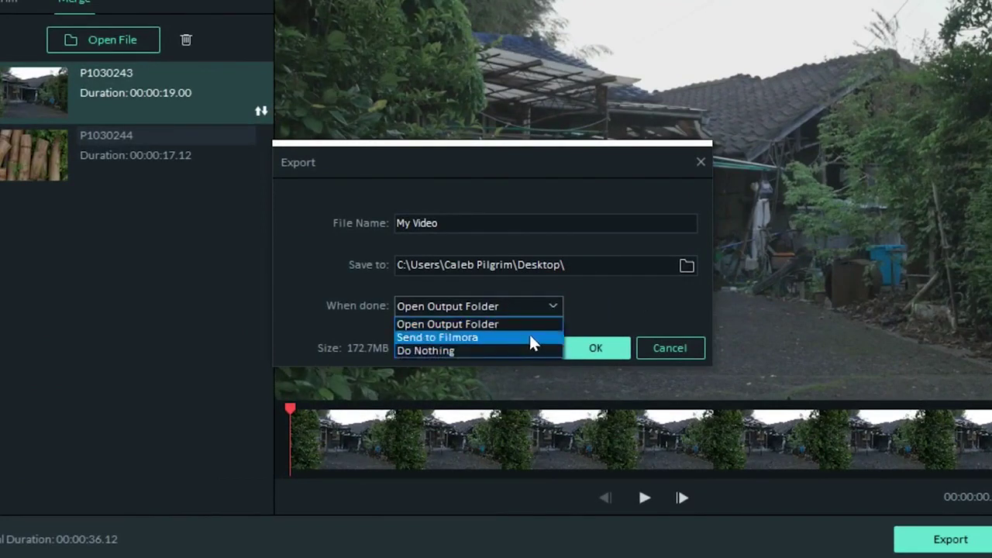
pyautogui.click(552, 337)
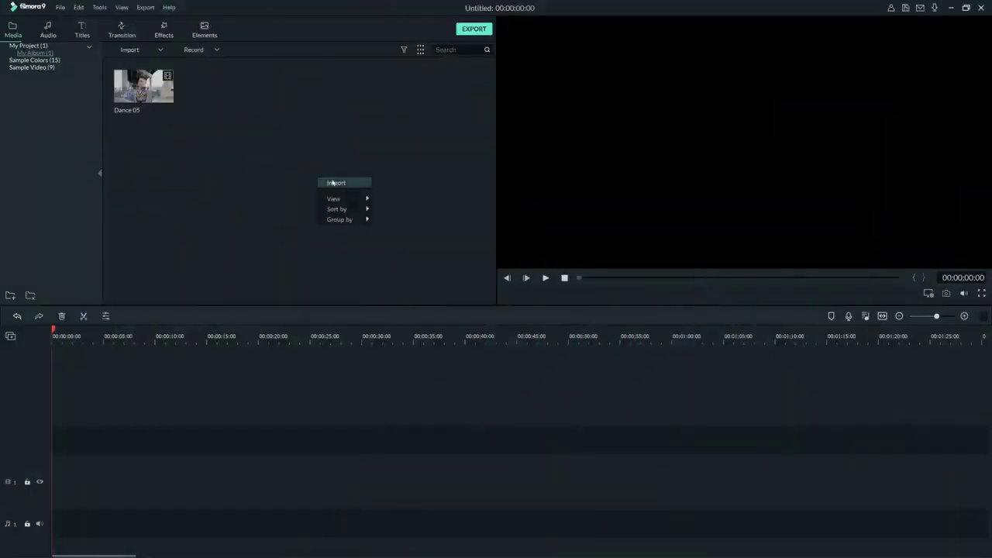
# Import Bike_1, Bike_2, Dance 05, Fireworks and mixer from Arts & Lifestyle into the media library
pyautogui.click(337, 183)
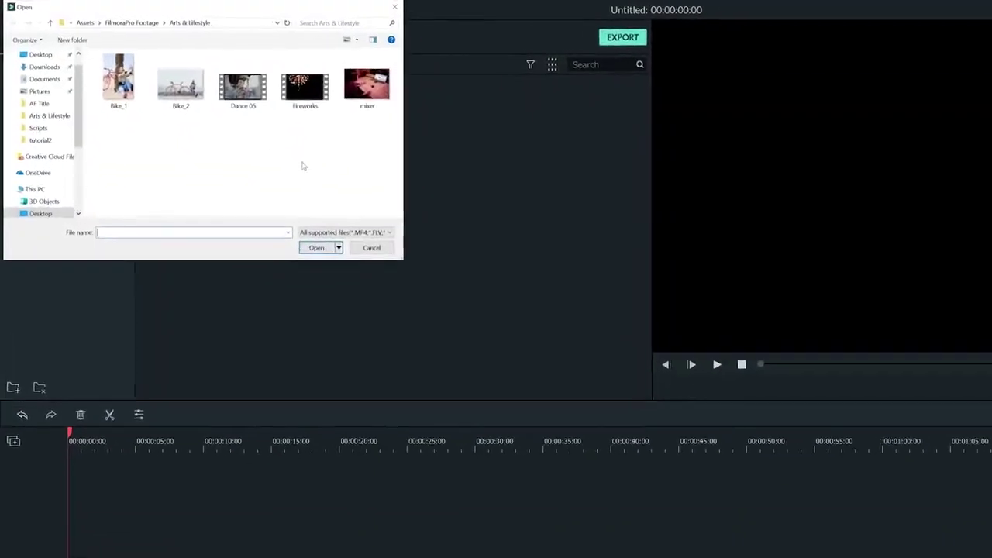
pyautogui.click(138, 93)
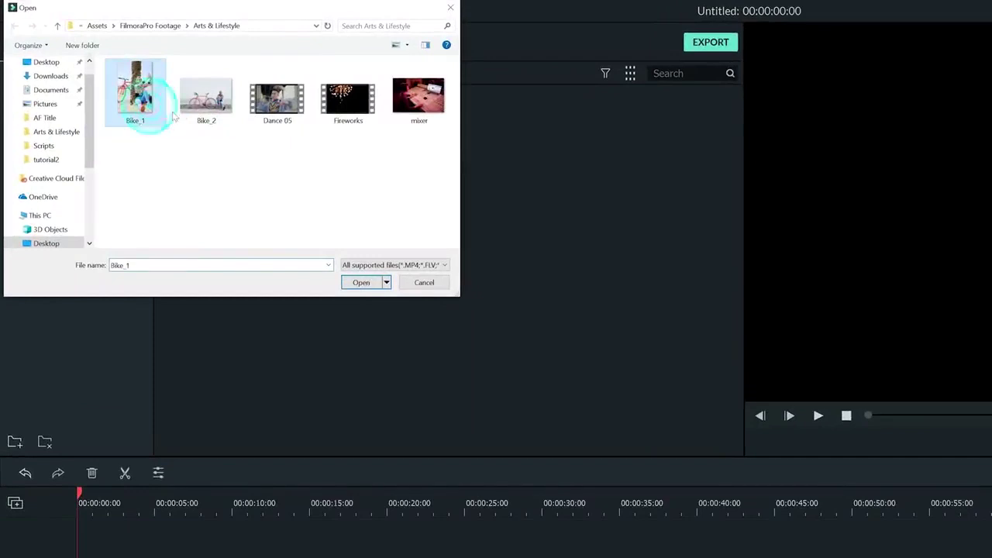
pyautogui.keyDown('shift'); pyautogui.click(426, 97); pyautogui.keyUp('shift')
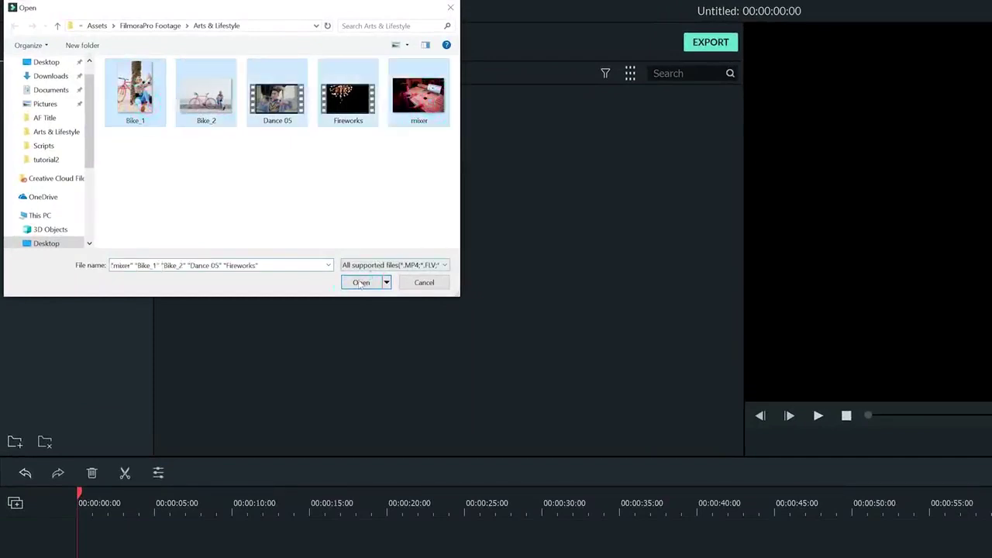
pyautogui.click(359, 282)
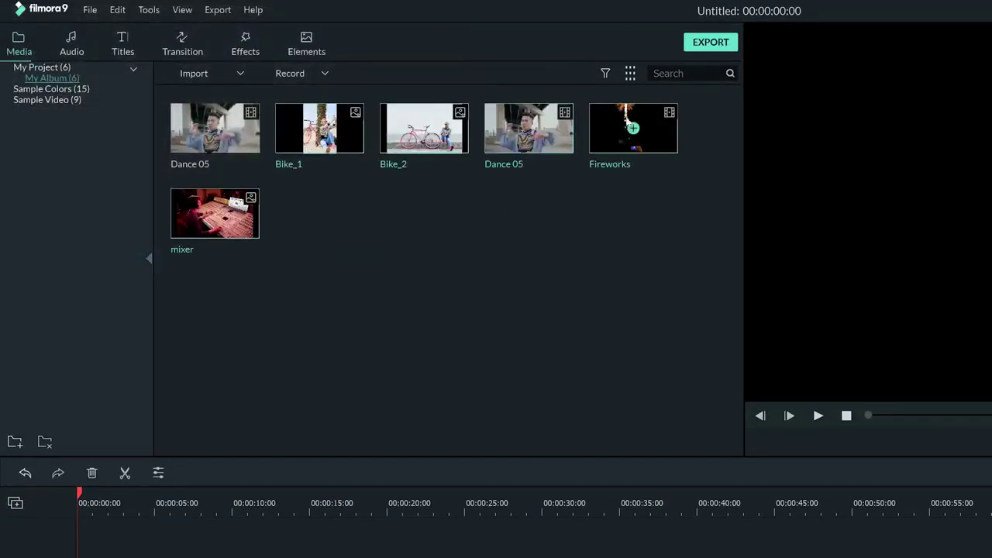
pyautogui.click(630, 74)
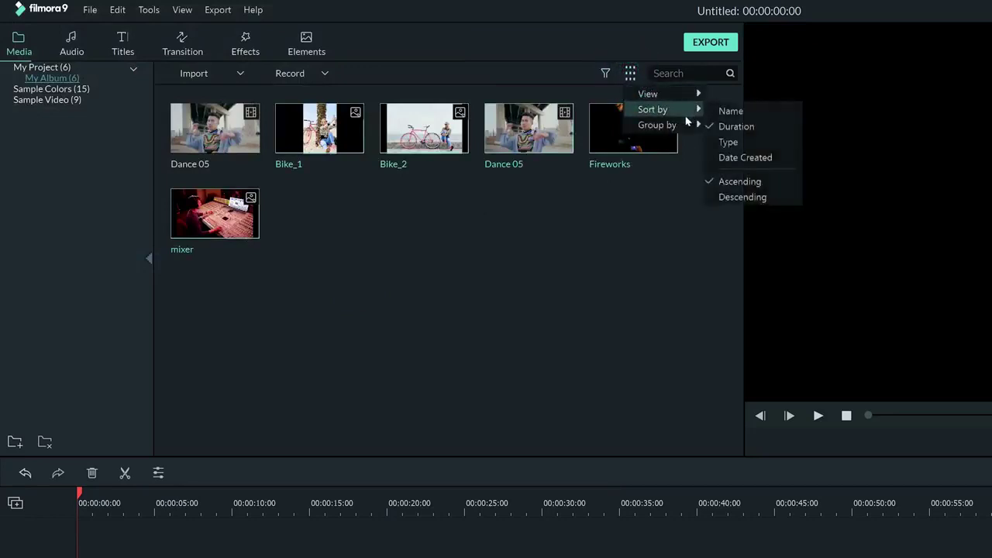
# Show the media library as a list filtered to video clips only, and add a new album
pyautogui.moveTo(672, 97)
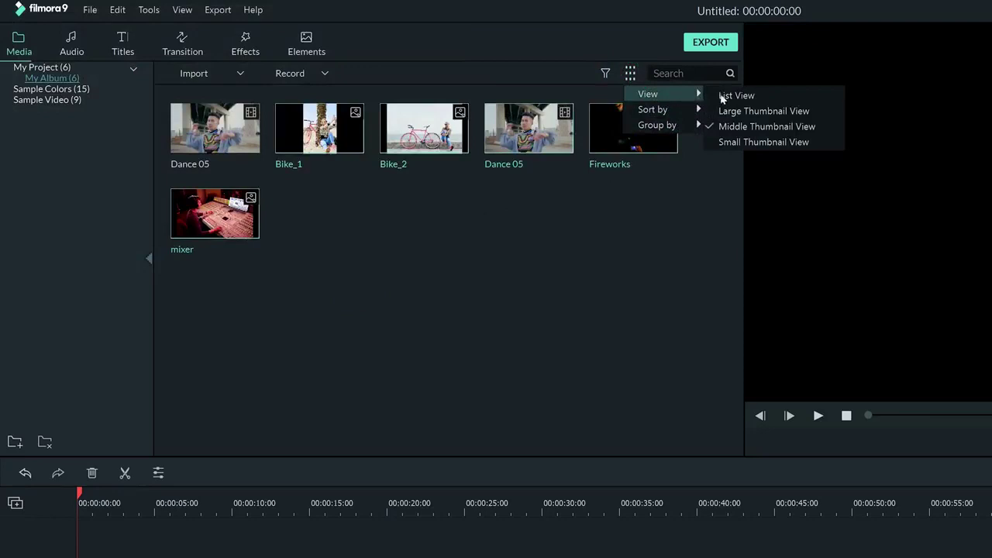
pyautogui.click(767, 98)
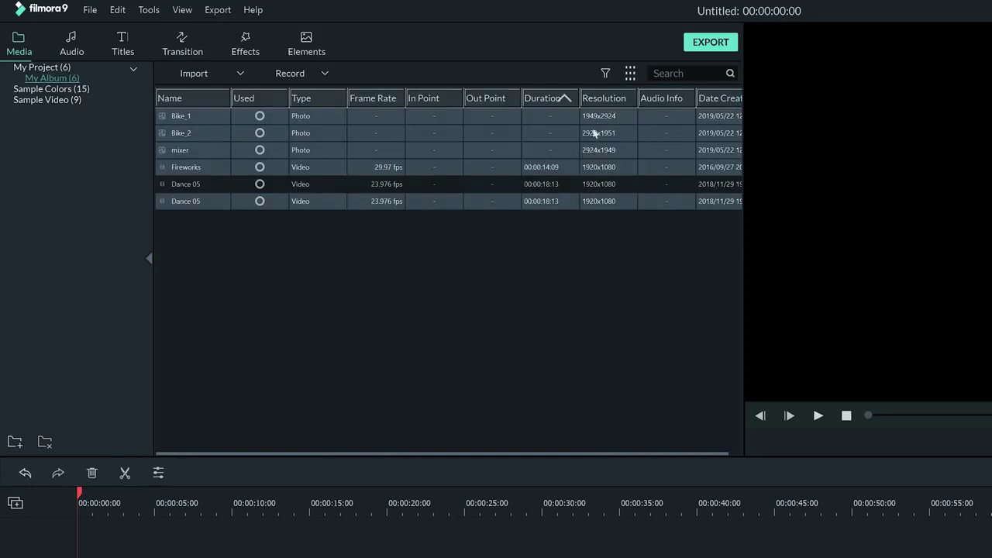
pyautogui.click(605, 74)
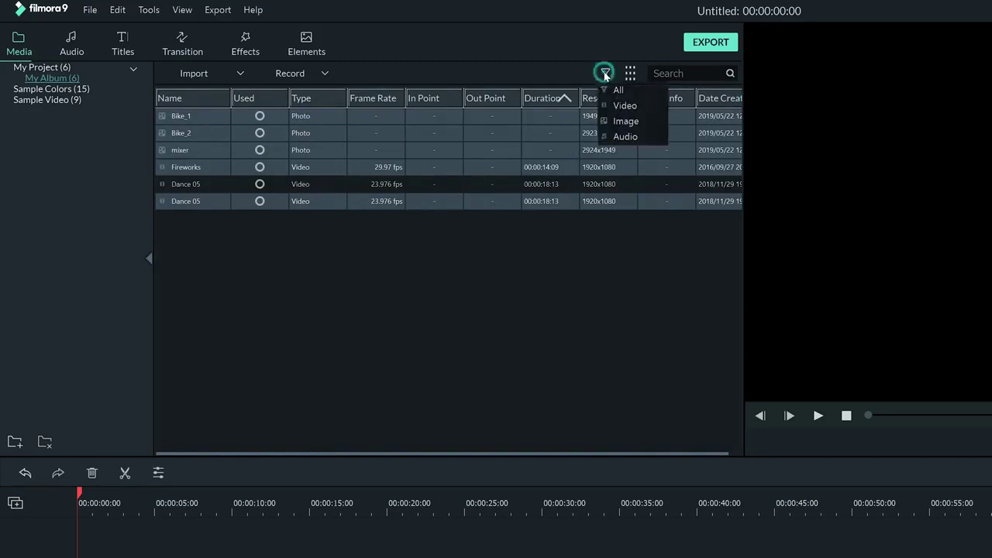
pyautogui.click(621, 106)
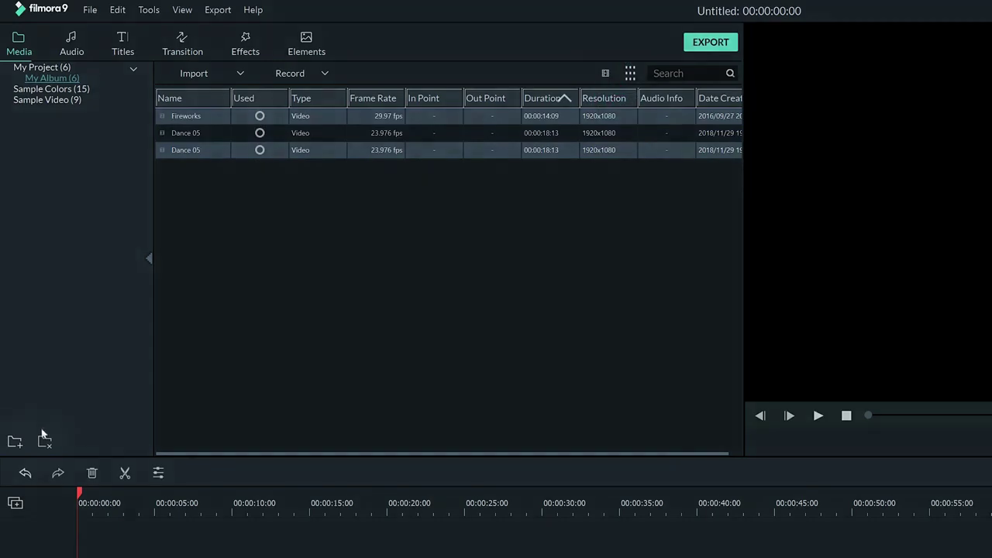
pyautogui.click(15, 443)
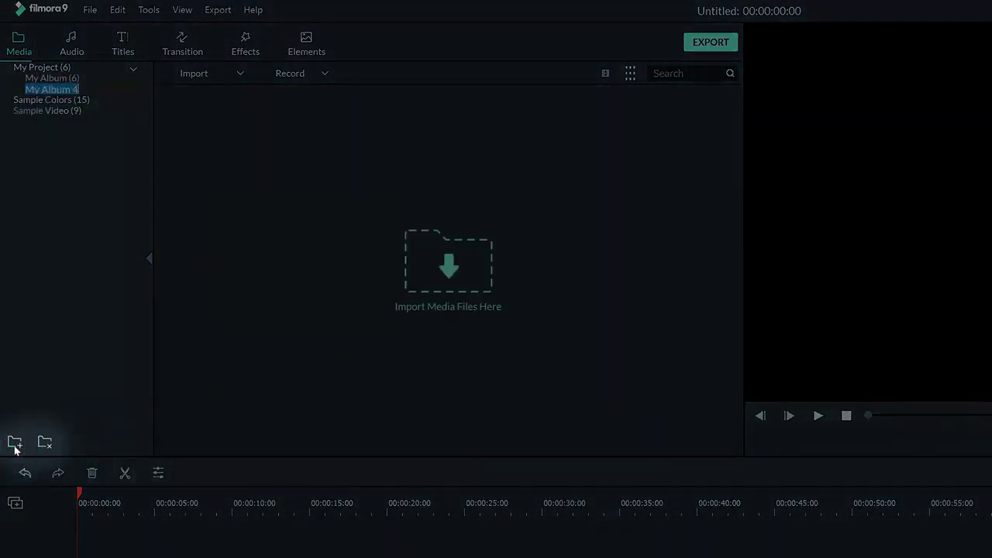
# Create two new albums named B-roll and best
pyautogui.write('B-')
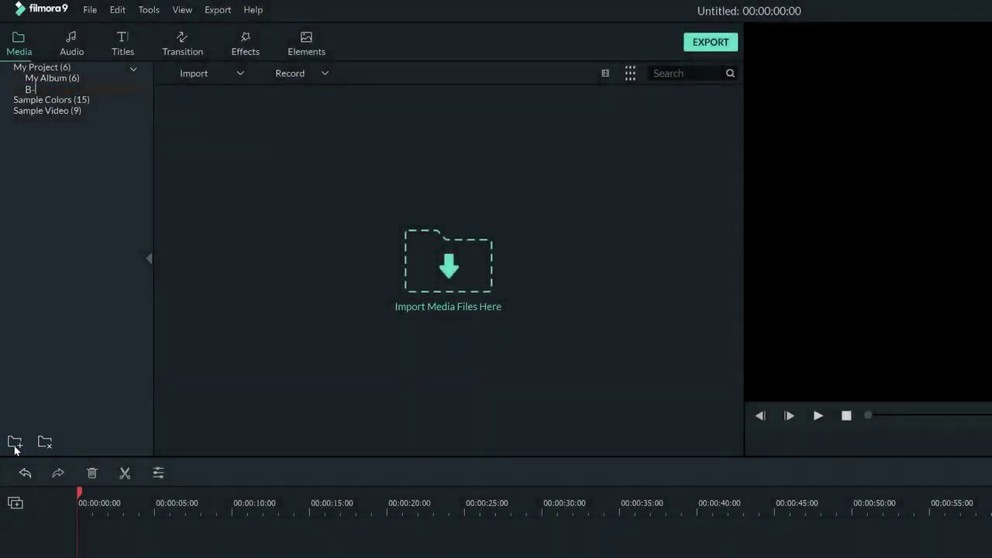
pyautogui.write('roll')
pyautogui.press('Return')
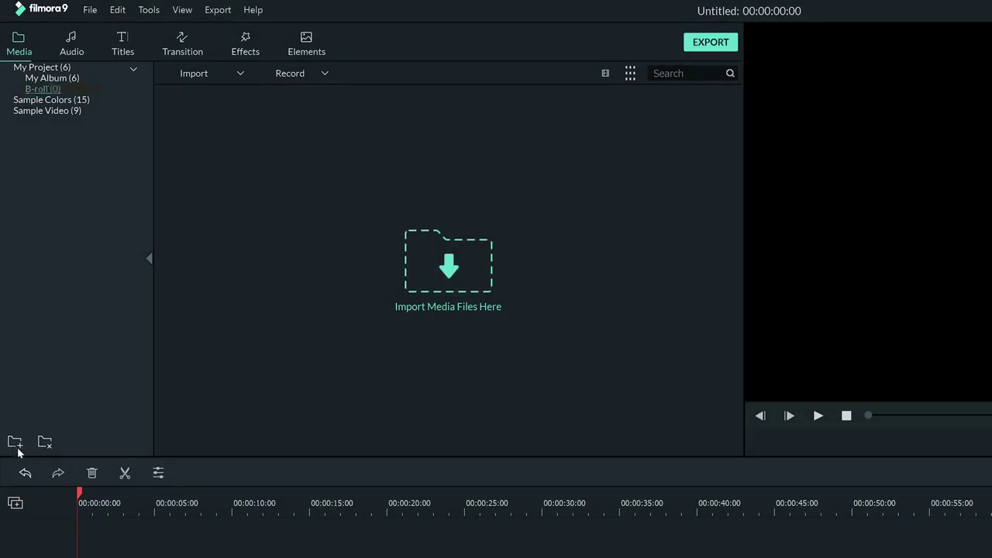
pyautogui.click(15, 442)
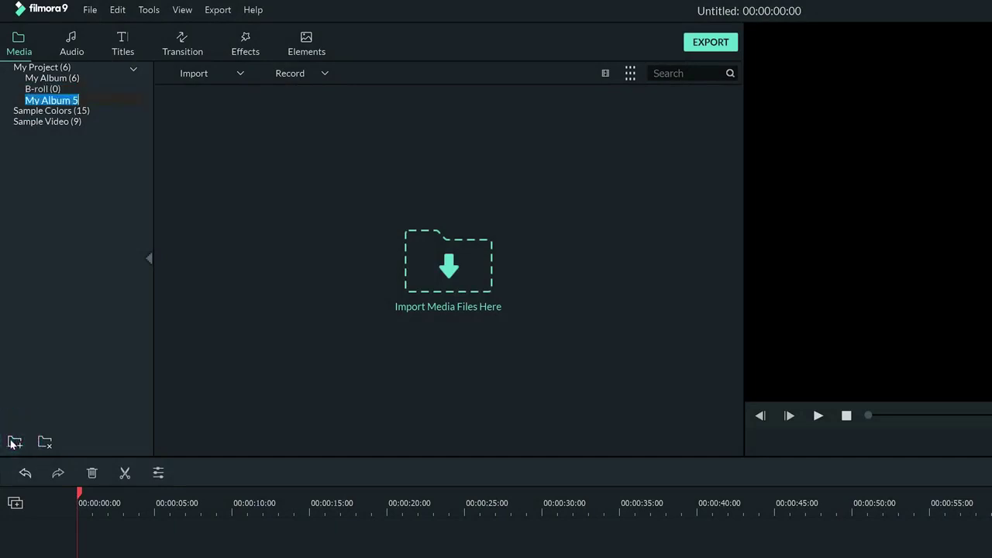
pyautogui.write('best')
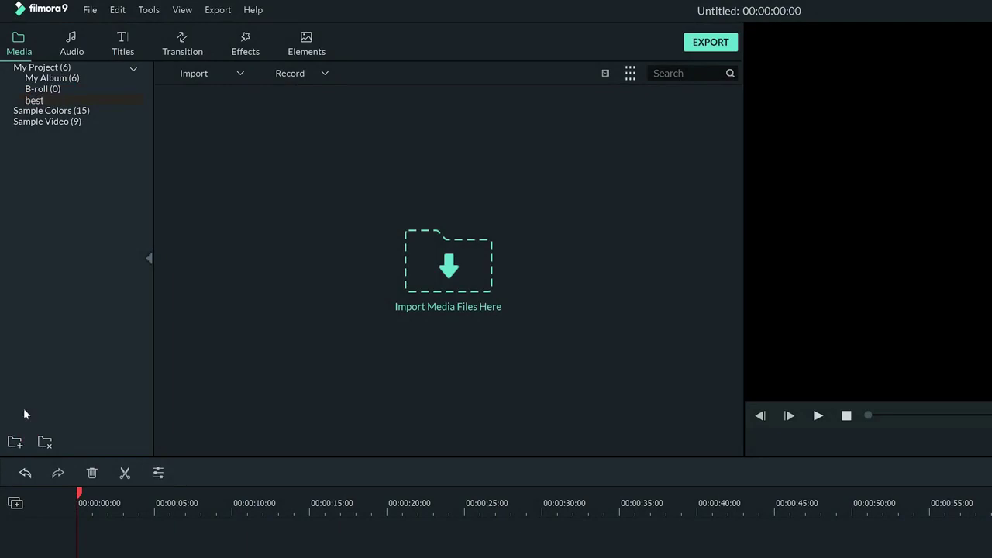
pyautogui.press('Return')
# Rename the B-roll album to better
pyautogui.rightClick(43, 95)
pyautogui.click(61, 100)
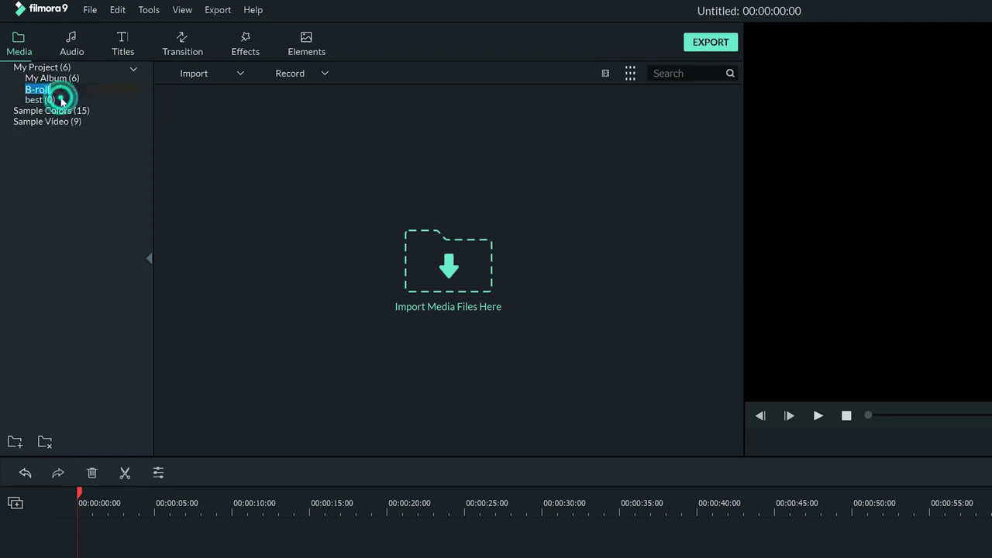
pyautogui.write('better')
pyautogui.click(102, 177)
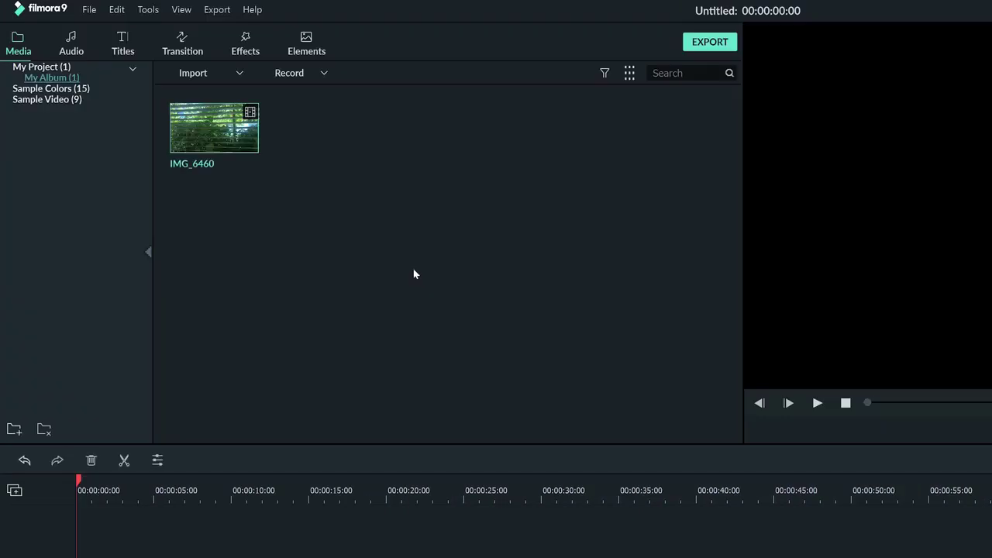
# Get the IMG_6460 clip in My Album ready for placing on the timeline
pyautogui.moveTo(224, 136)
# Place IMG_6460 on the timeline, toggle Always Ask off and on, and match project settings to it
pyautogui.moveTo(225, 130); pyautogui.dragTo(215, 263)
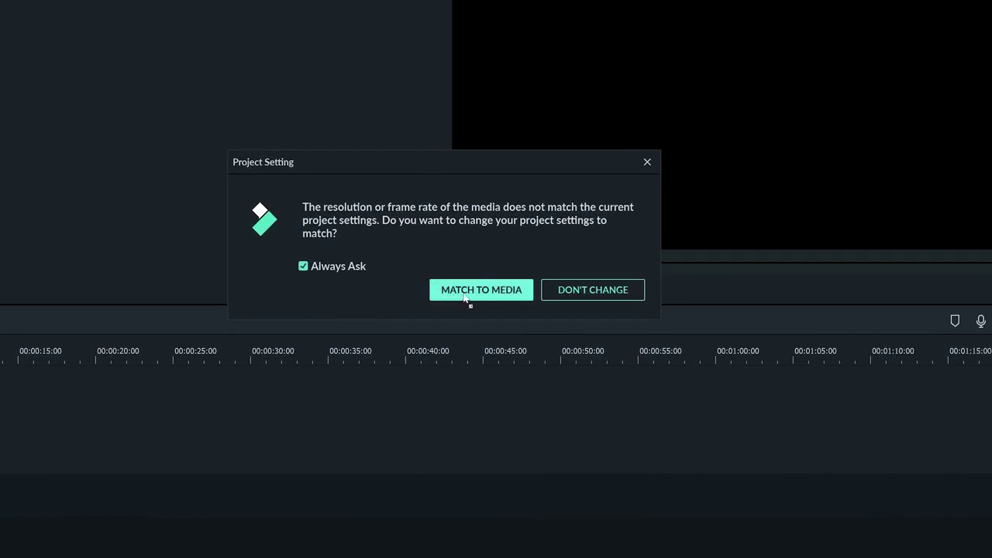
pyautogui.click(302, 267)
pyautogui.click(302, 267)
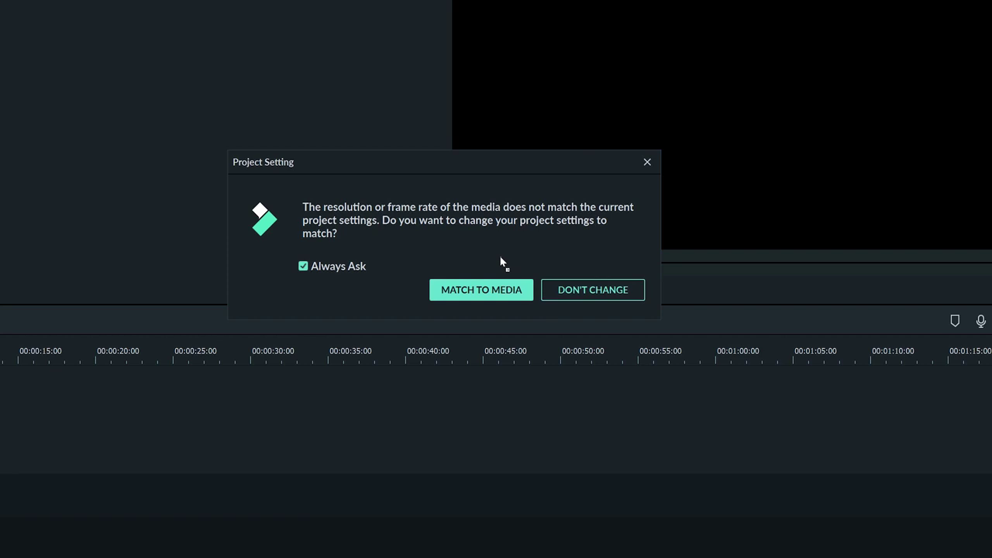
pyautogui.click(490, 291)
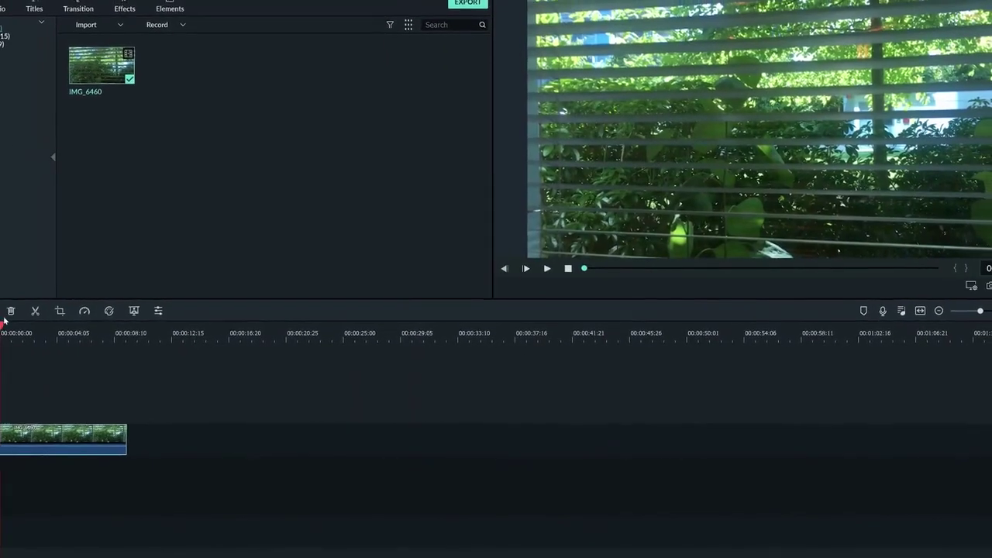
# Split IMG_6460 at two playhead points, delete the middle piece, and slide the last piece left
pyautogui.moveTo(23, 323); pyautogui.dragTo(58, 345)
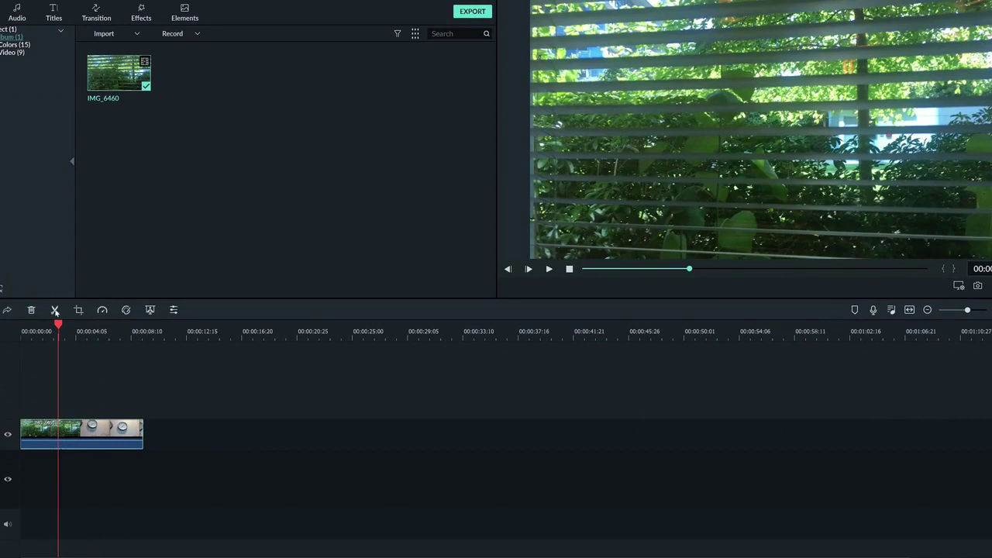
pyautogui.click(56, 310)
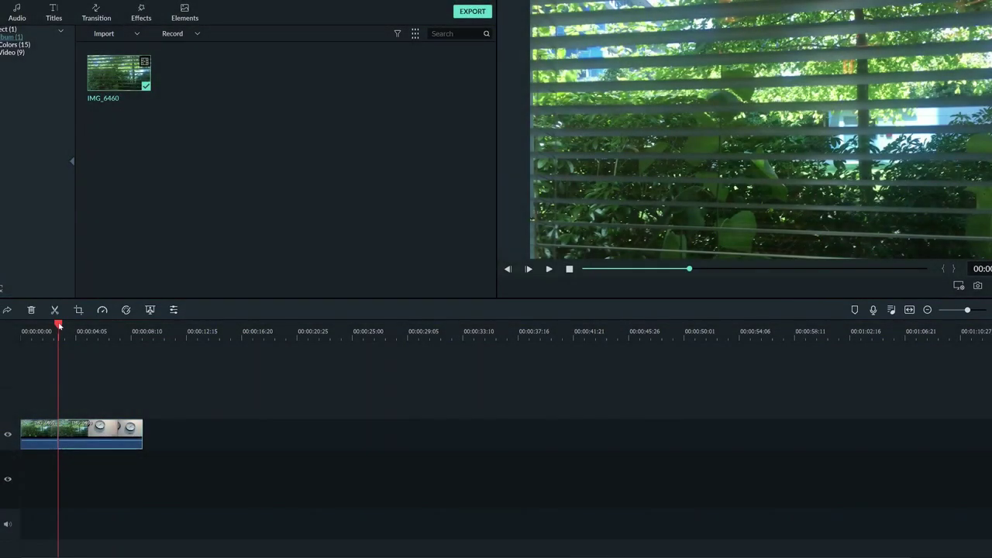
pyautogui.moveTo(58, 326); pyautogui.dragTo(89, 326)
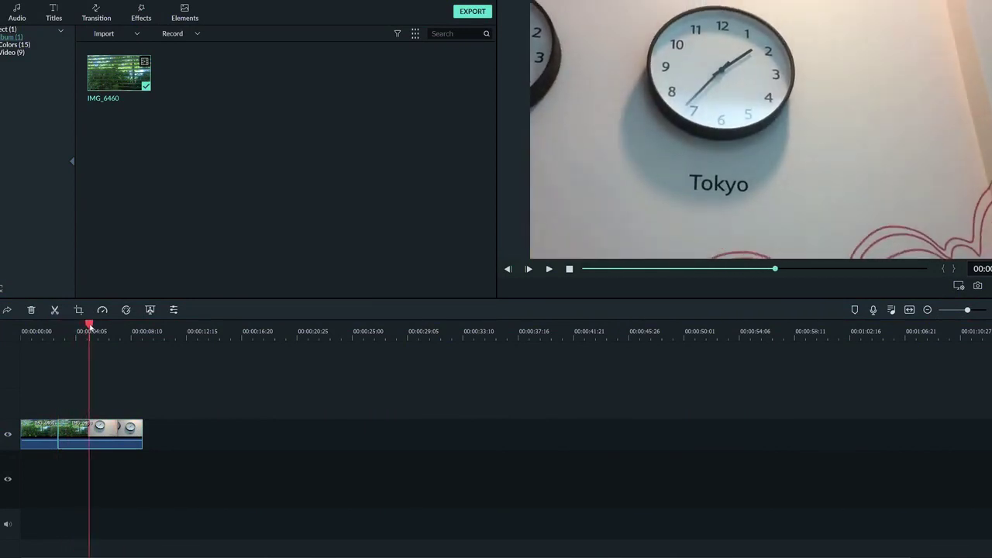
pyautogui.click(55, 311)
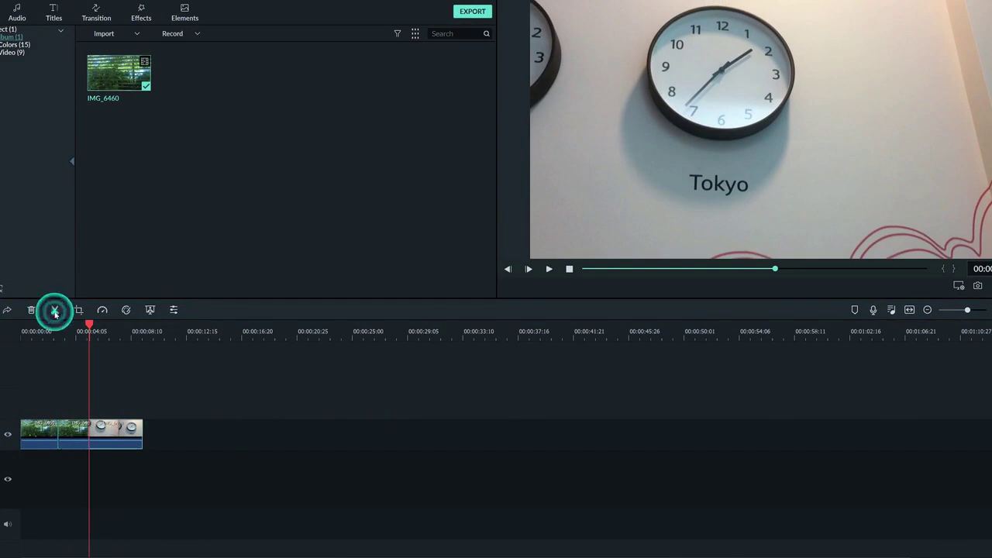
pyautogui.click(76, 425)
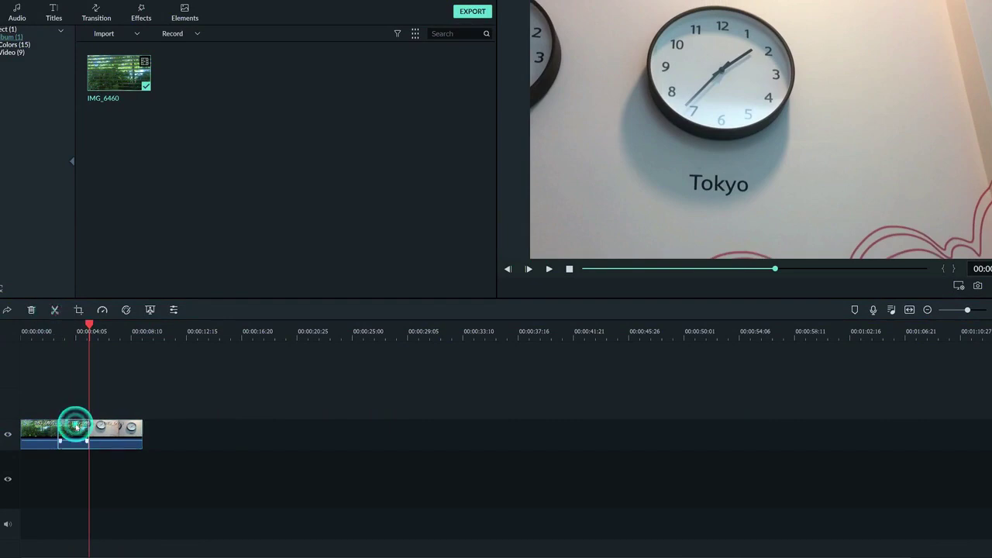
pyautogui.click(32, 310)
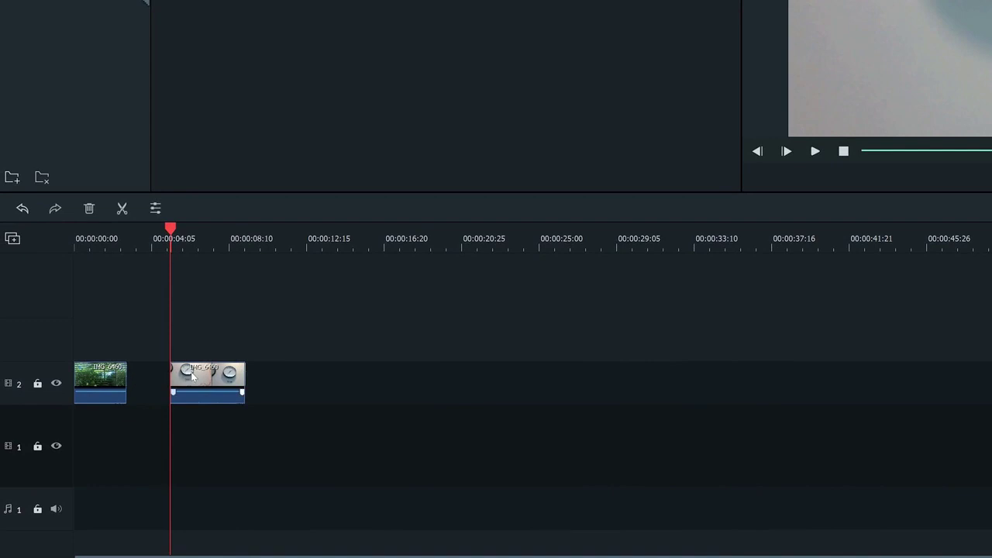
pyautogui.moveTo(191, 371); pyautogui.dragTo(150, 376)
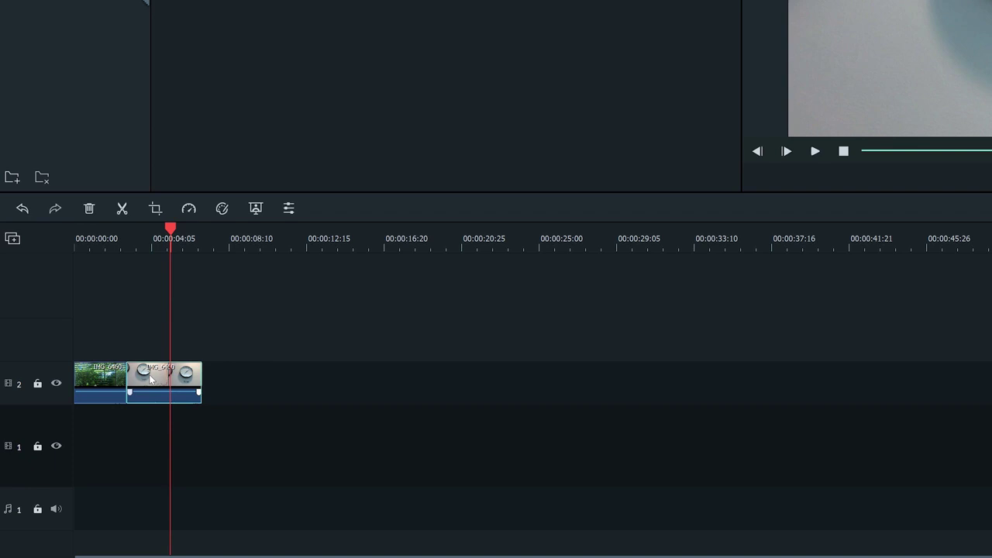
# Trim 12 frames off the start of the first timeline clip
pyautogui.click(124, 379)
pyautogui.click(80, 378)
pyautogui.moveTo(80, 378)
pyautogui.mouseDown()
pyautogui.moveTo(109, 374)
pyautogui.moveTo(83, 373)
pyautogui.moveTo(98, 376)
pyautogui.mouseUp()
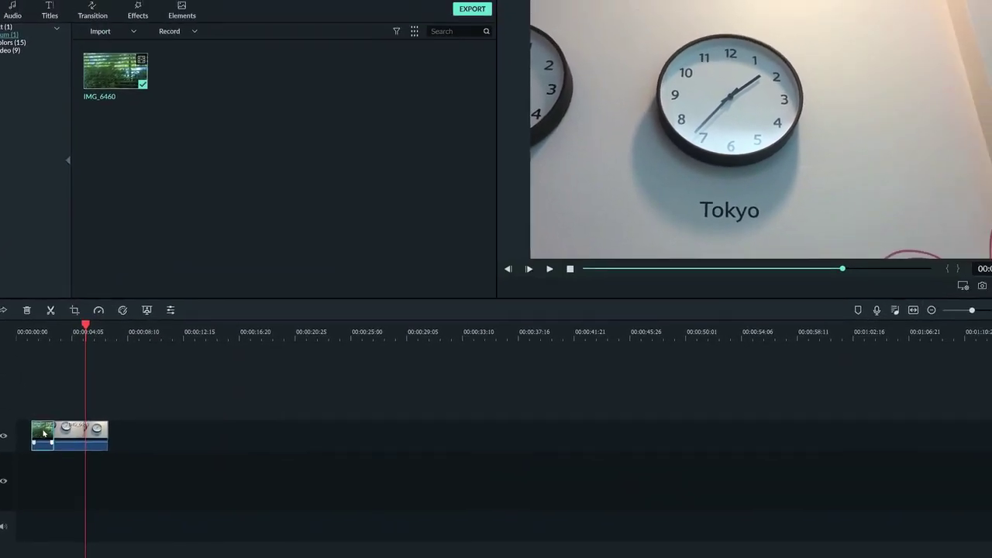
# Turn on Reverse Speed in the clip's Speed and Duration settings
pyautogui.rightClick(43, 433)
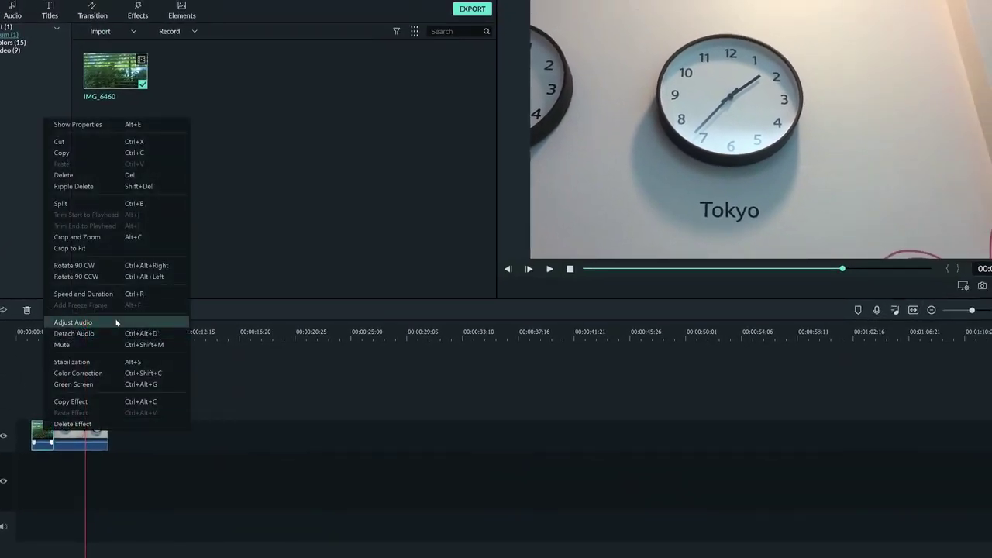
pyautogui.click(141, 290)
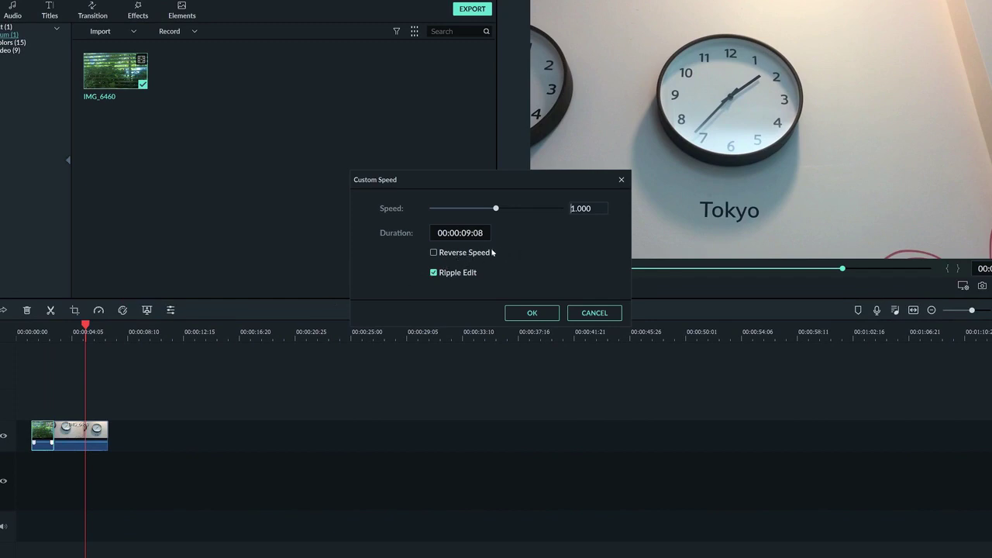
pyautogui.click(434, 253)
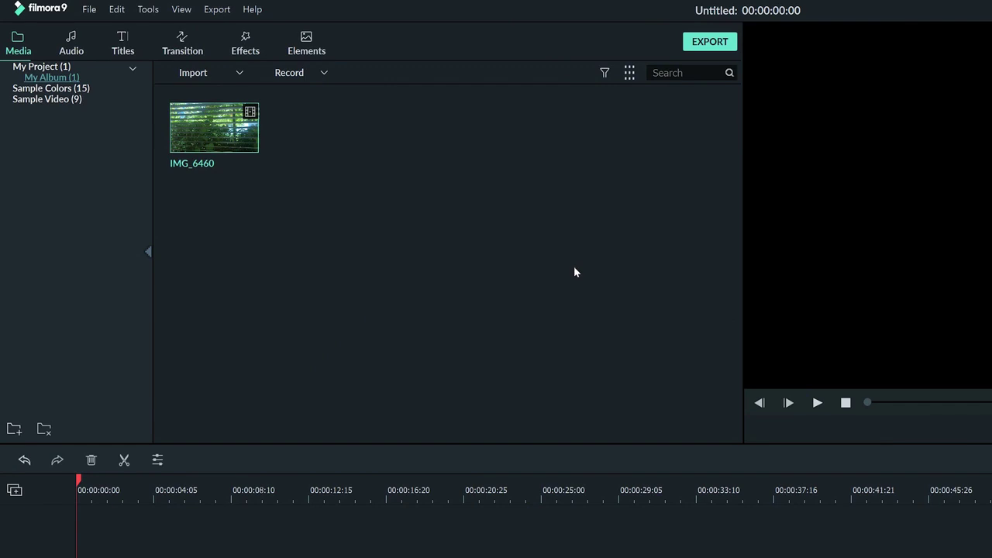
# Preview IMG_6460, mark its out point at 00:00:03:01, and add it to video track 1
pyautogui.moveTo(252, 140)
pyautogui.doubleClick(242, 131)
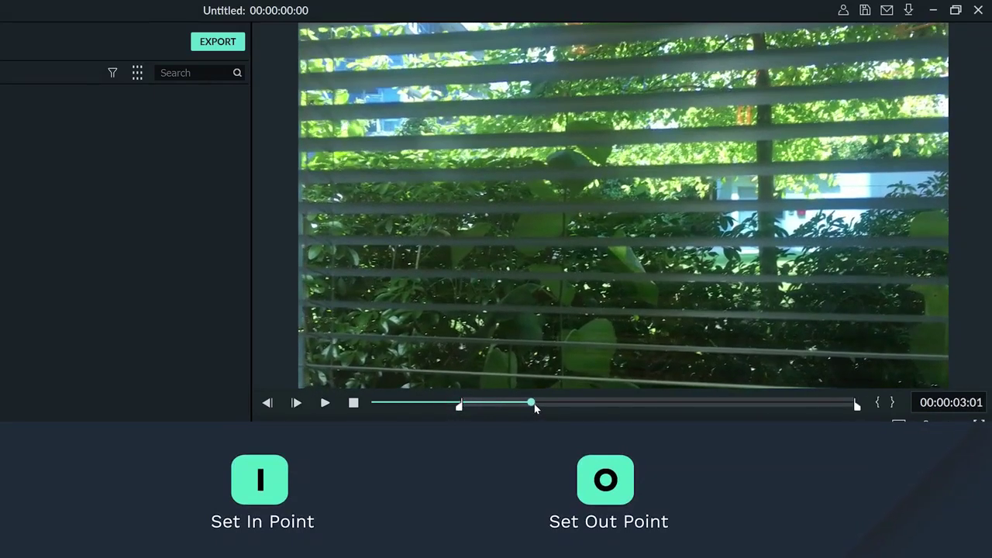
pyautogui.press('o')
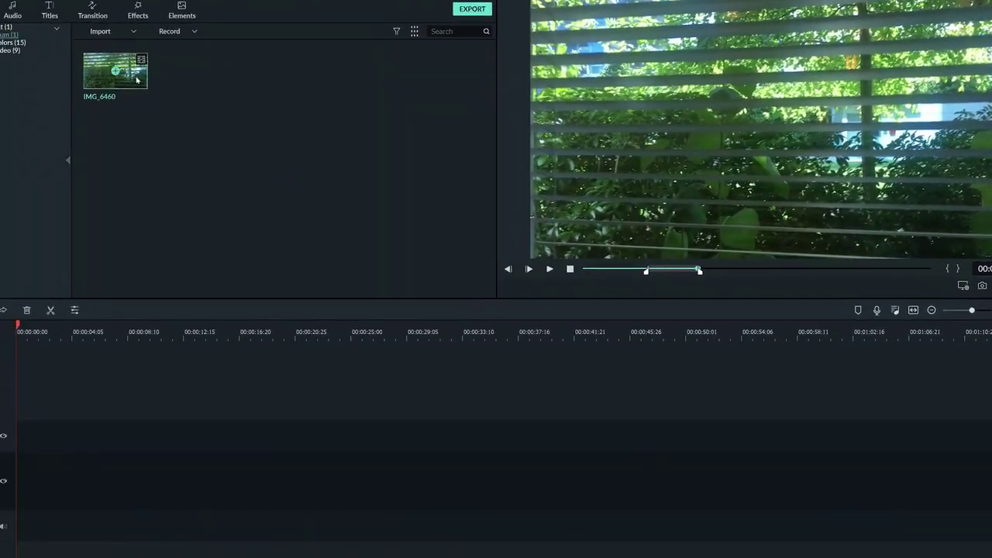
pyautogui.moveTo(124, 76); pyautogui.dragTo(11, 476)
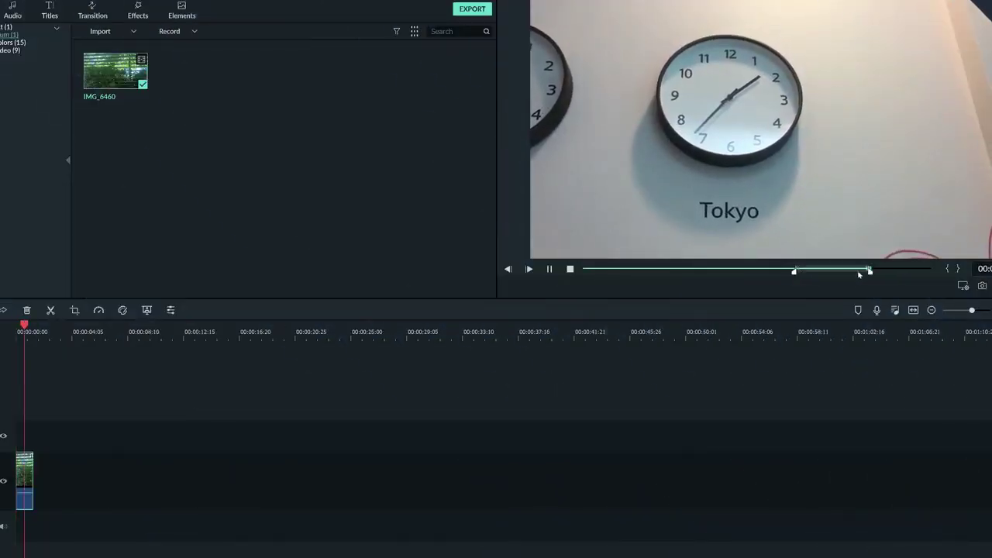
# Pause the preview, put Phone Review after IMG_6460 on track 1, and move the playhead to about 00:00:07
pyautogui.click(549, 269)
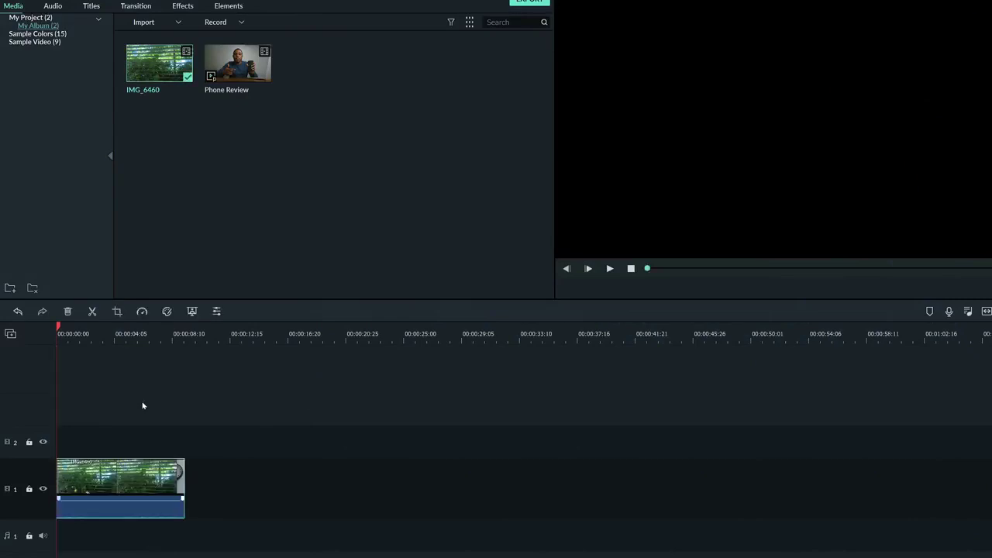
pyautogui.moveTo(236, 64); pyautogui.dragTo(178, 484)
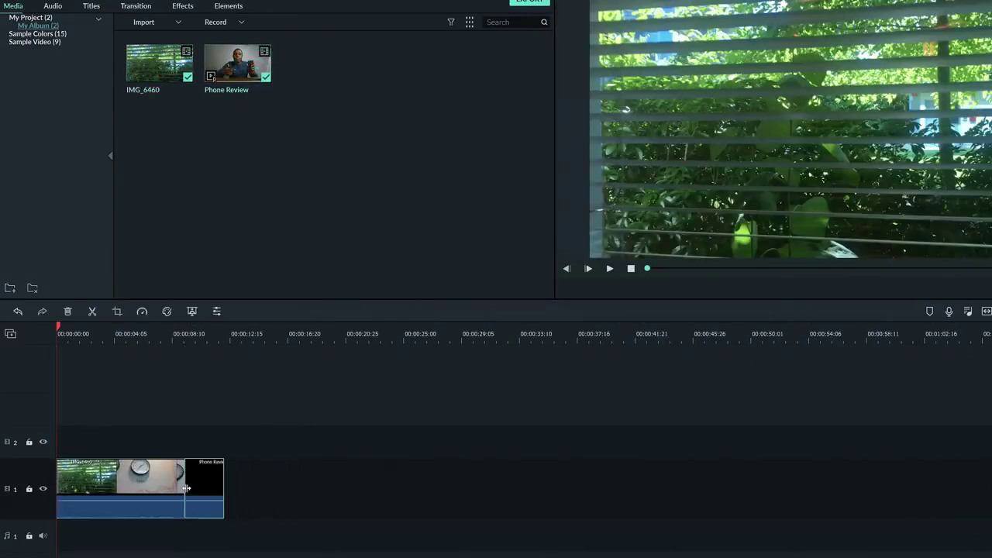
pyautogui.moveTo(59, 325); pyautogui.dragTo(216, 333)
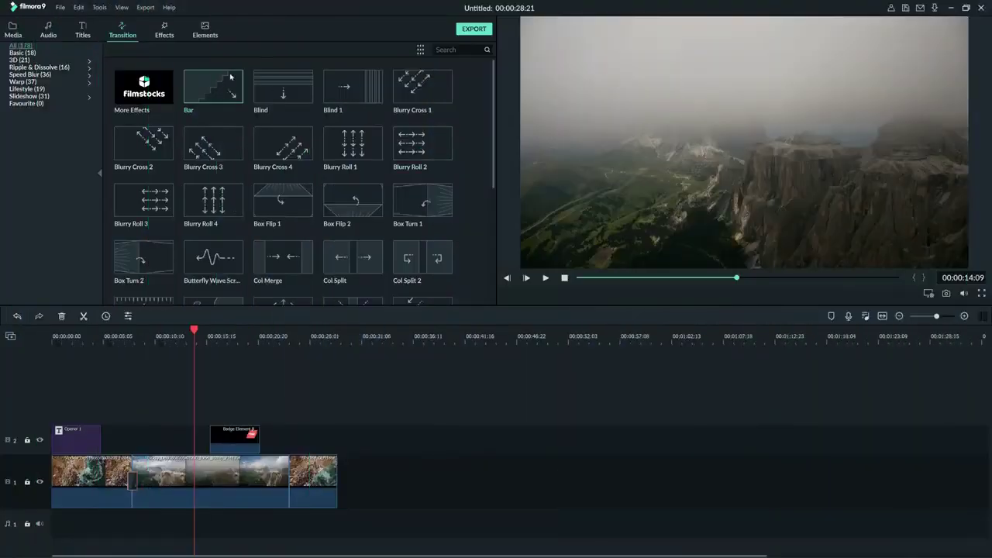
# Show the project's media clips, then open the Export dialog
pyautogui.click(10, 26)
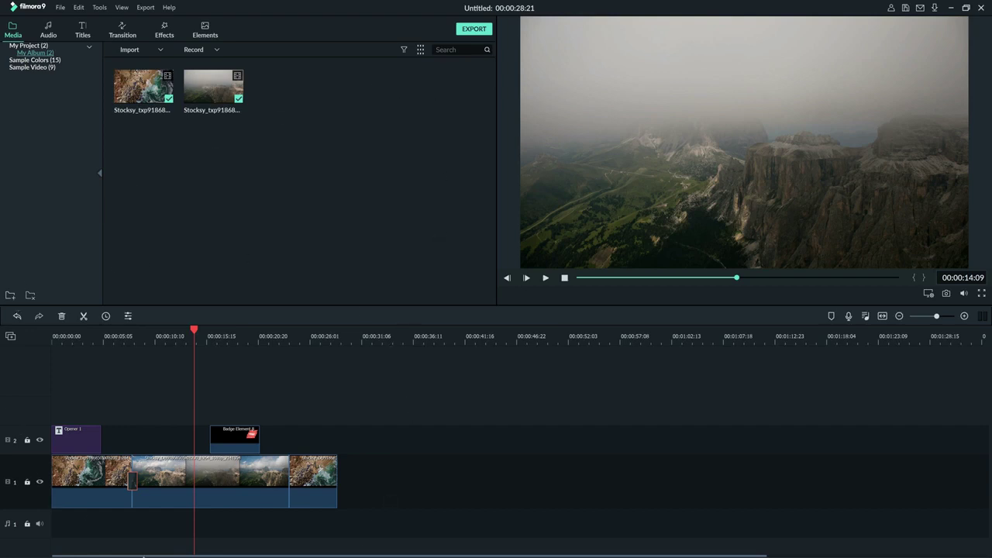
pyautogui.click(463, 31)
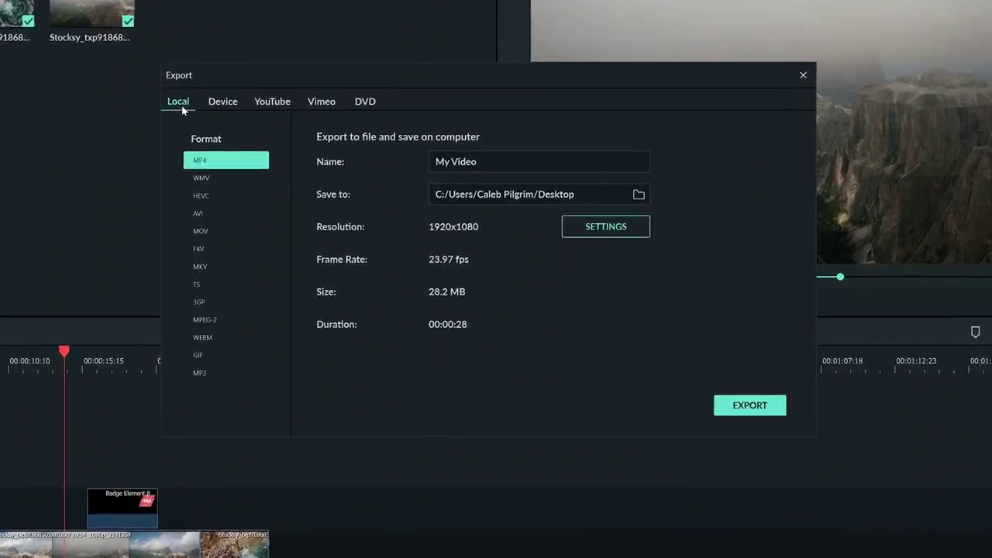
pyautogui.click(224, 106)
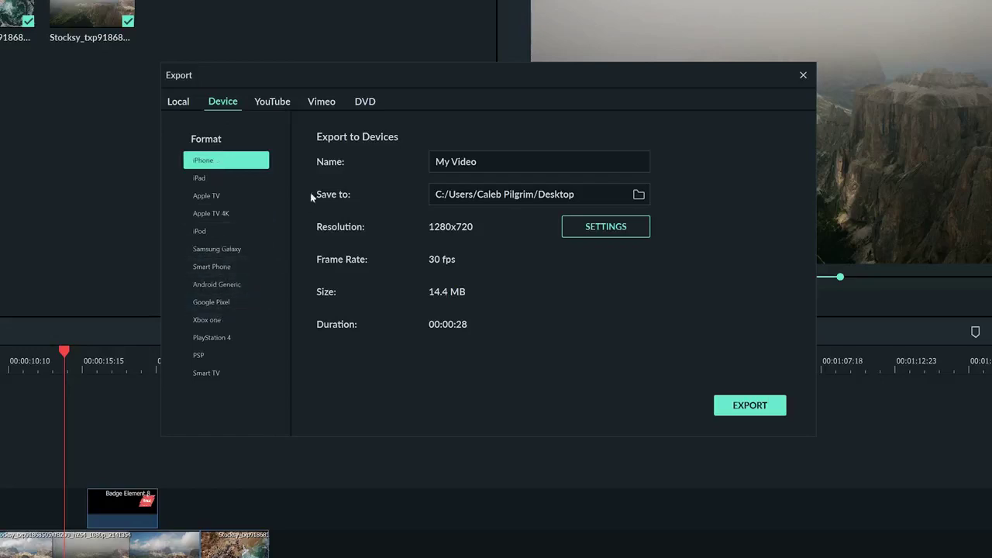
pyautogui.click(277, 98)
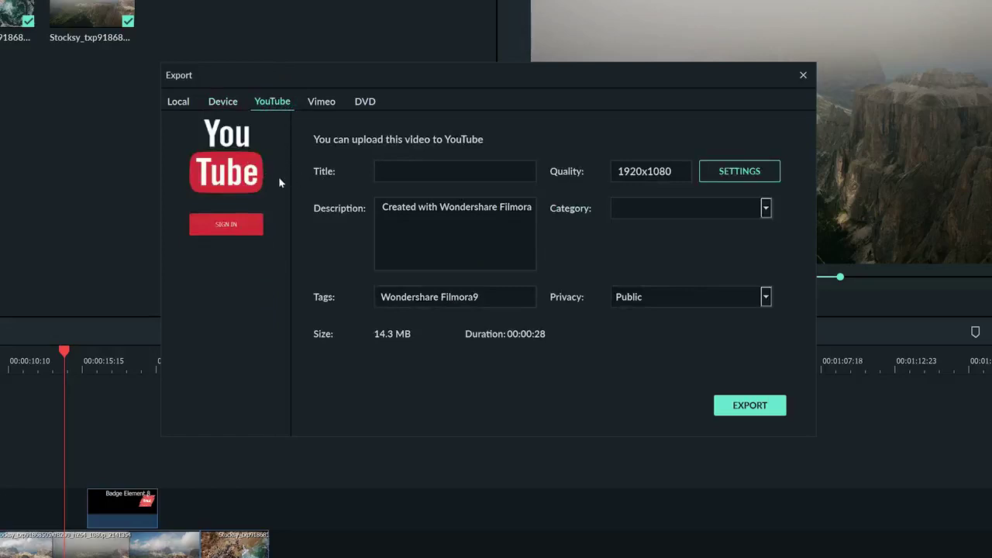
pyautogui.click(320, 101)
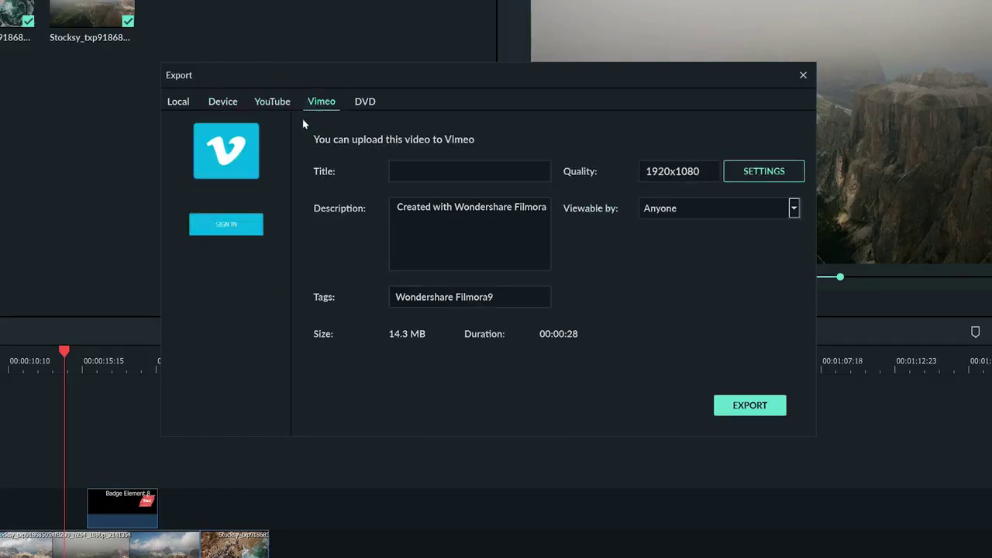
pyautogui.click(361, 102)
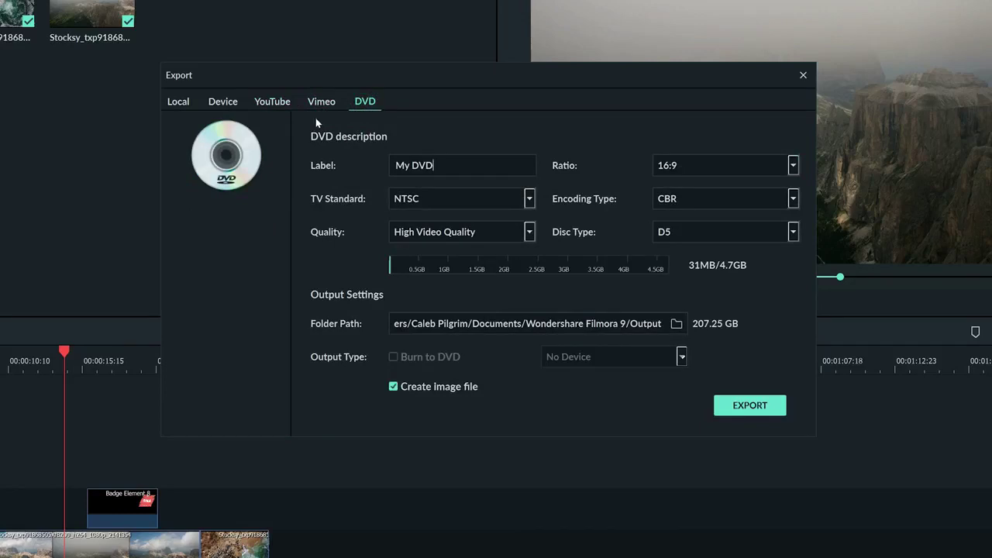
pyautogui.click(173, 101)
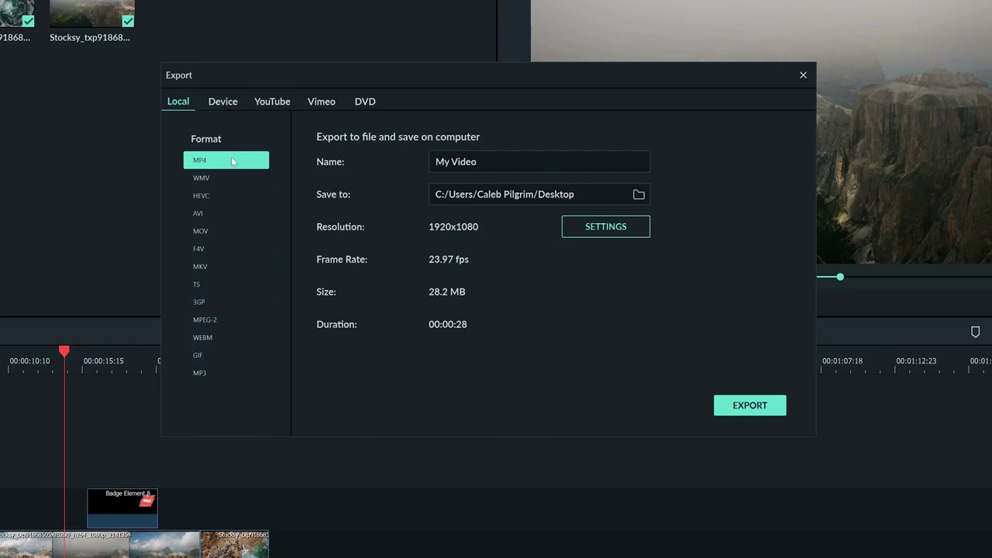
# Open the export encoding Settings and keep the output resolution at 1920x1080
pyautogui.click(576, 231)
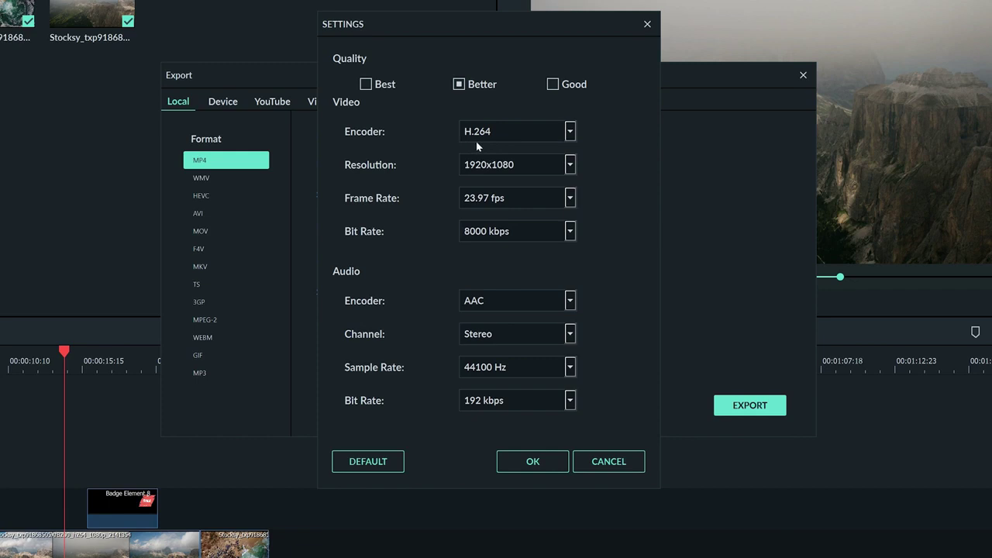
pyautogui.click(571, 164)
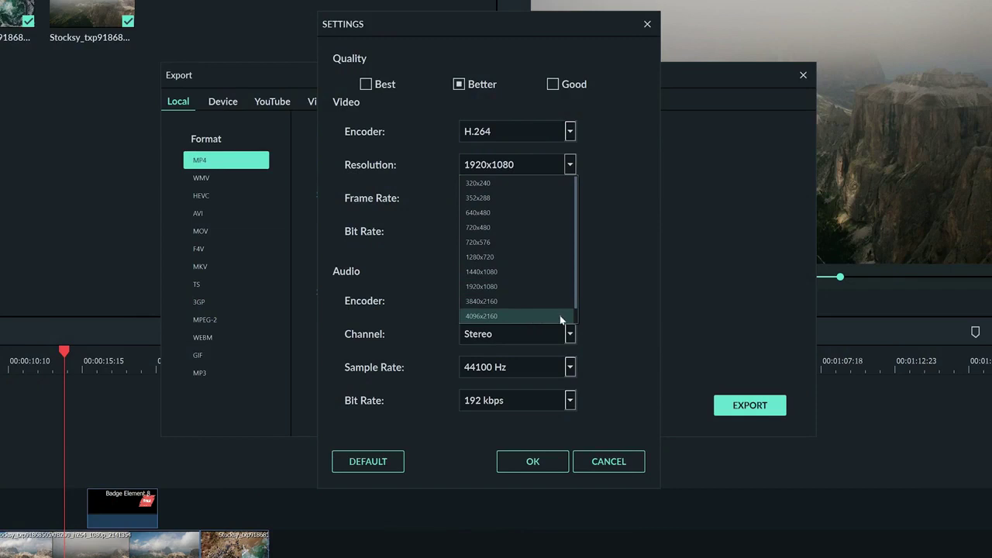
pyautogui.click(539, 288)
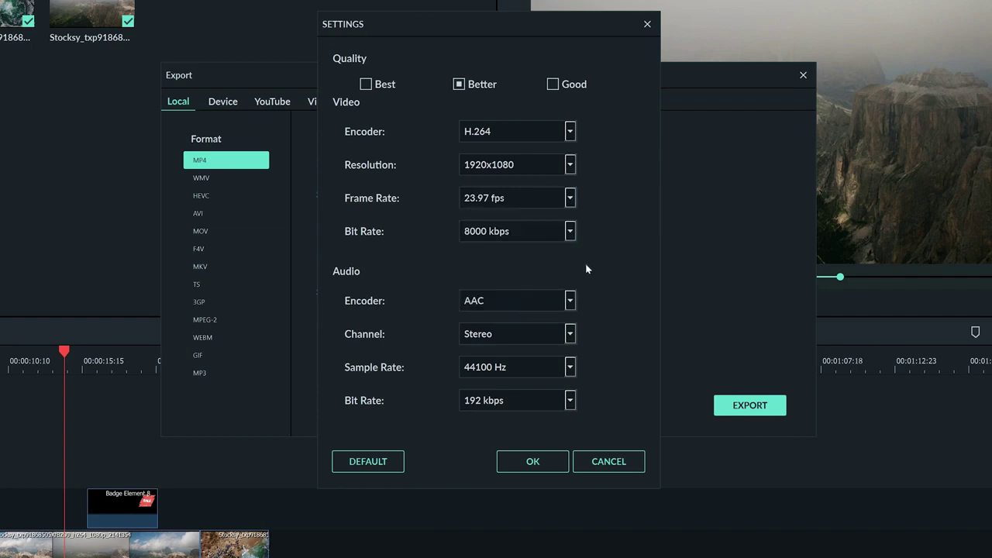
pyautogui.click(571, 198)
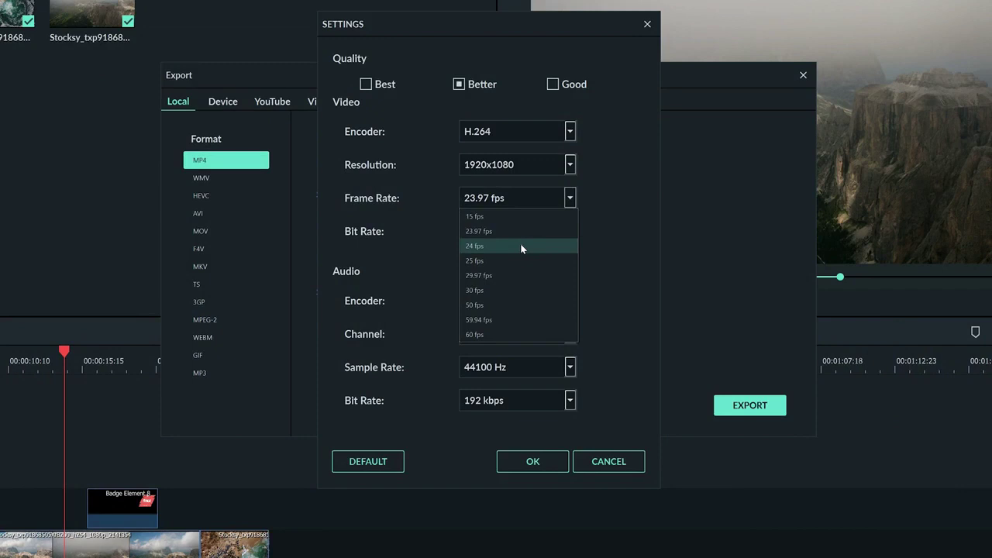
# Set the frame rate to 30 fps, keep 8000 kbps bit rate and Stereo audio, and apply
pyautogui.click(526, 290)
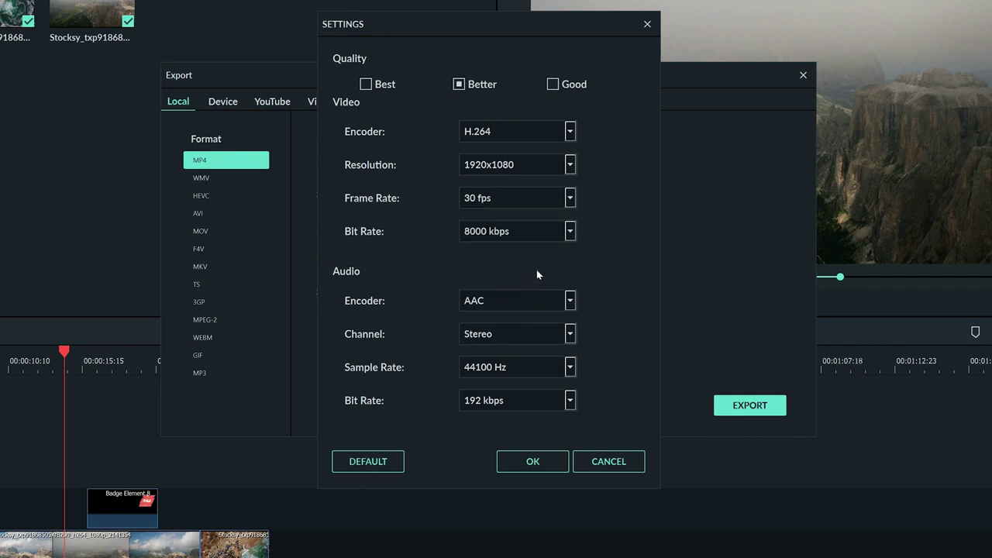
pyautogui.click(568, 236)
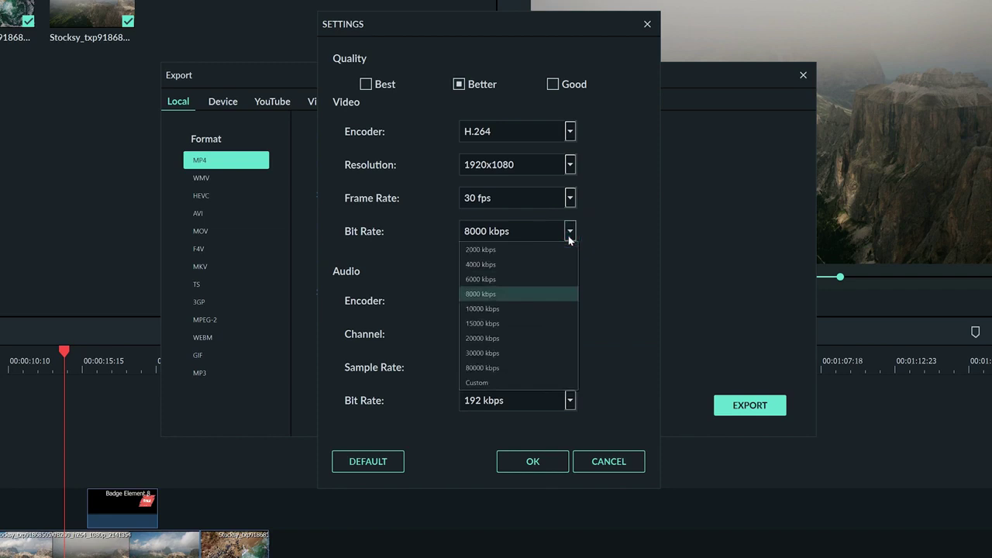
pyautogui.click(567, 236)
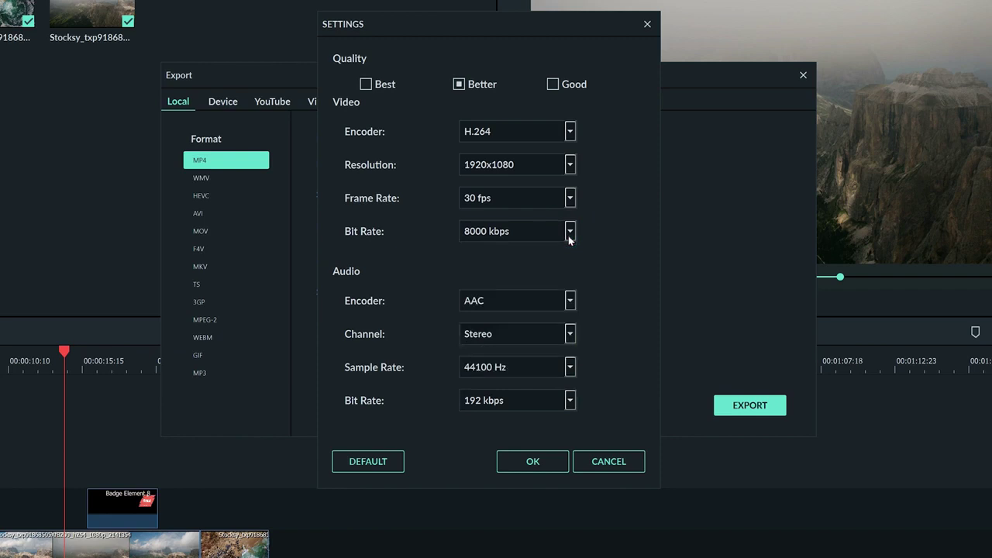
pyautogui.click(571, 344)
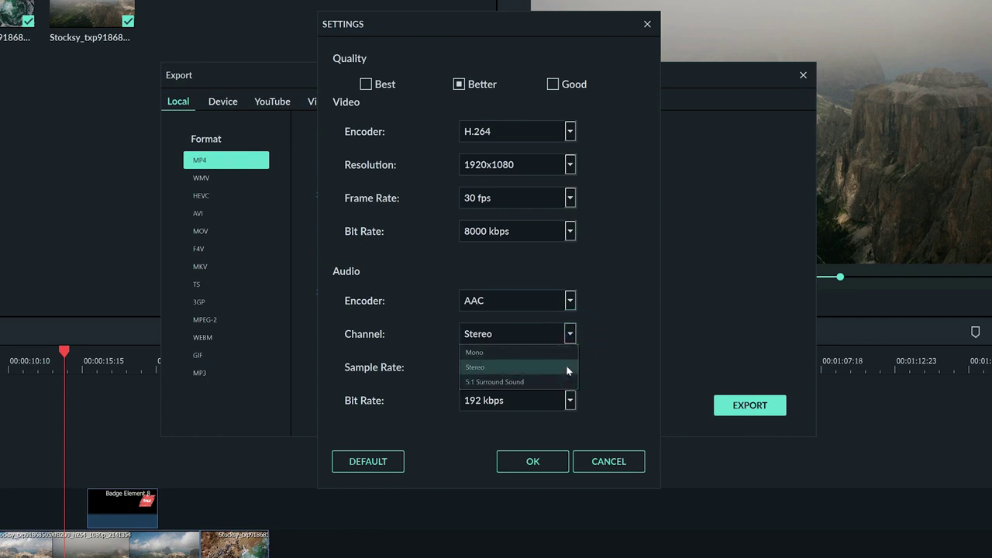
pyautogui.click(568, 368)
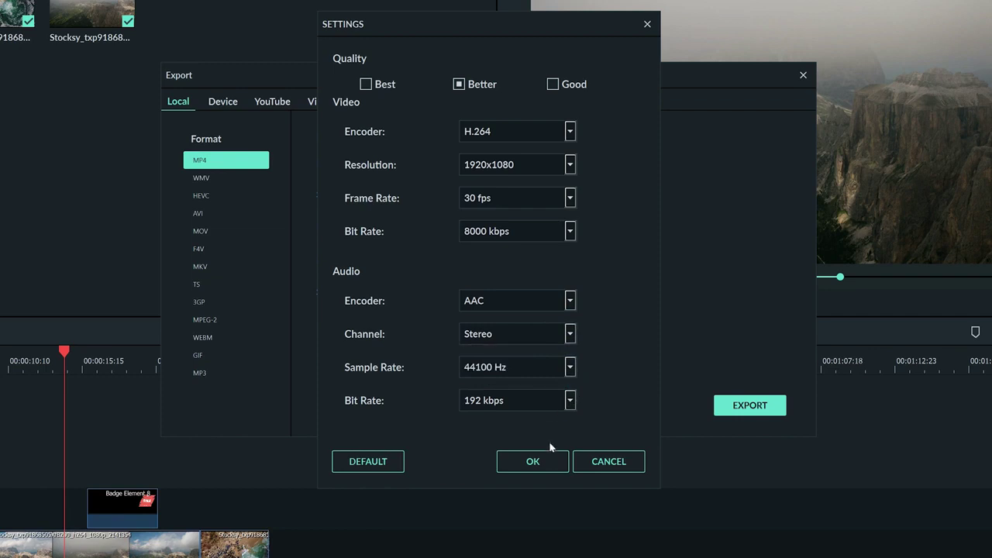
pyautogui.click(546, 461)
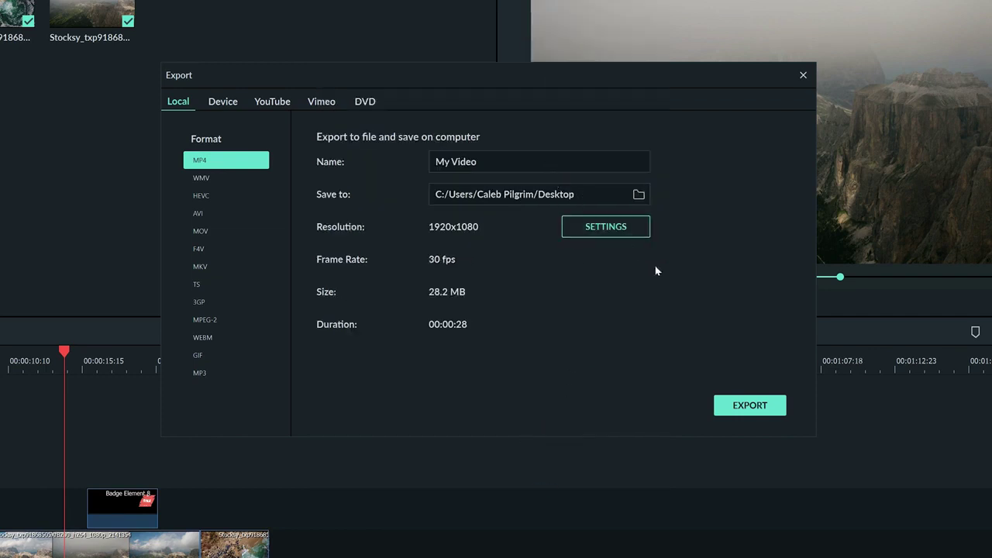
# Start exporting My Video to MP4, keeping Sound reminder as the when-done action
pyautogui.click(728, 412)
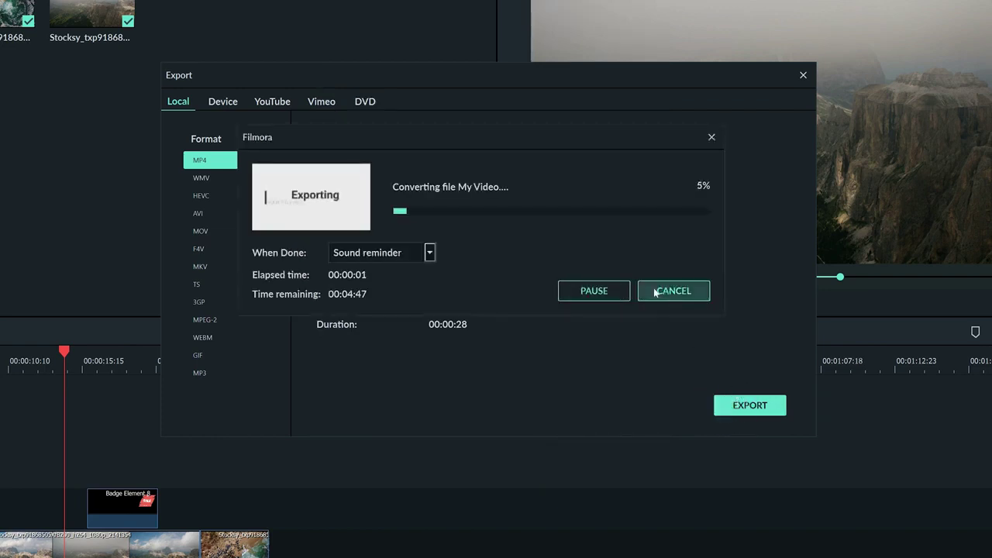
pyautogui.click(429, 252)
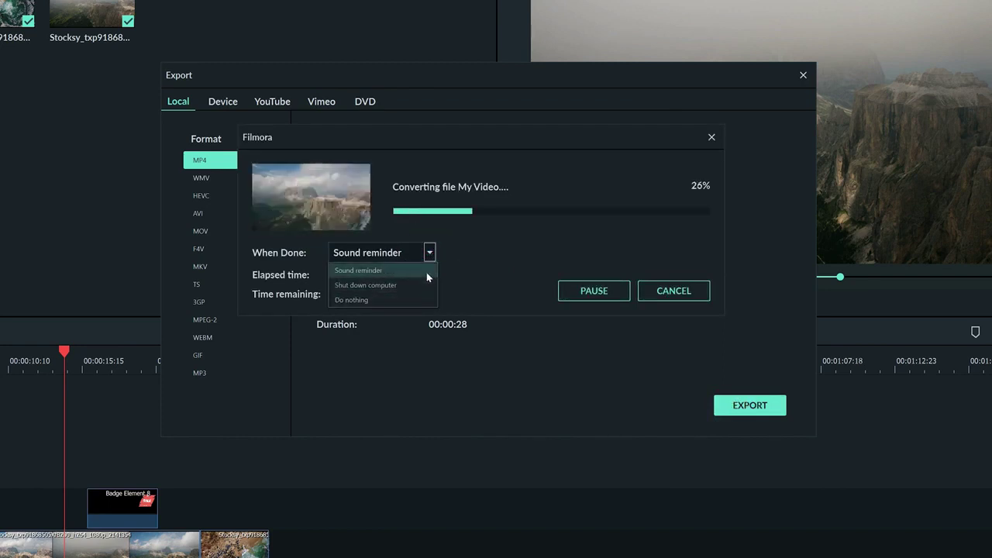
pyautogui.click(478, 279)
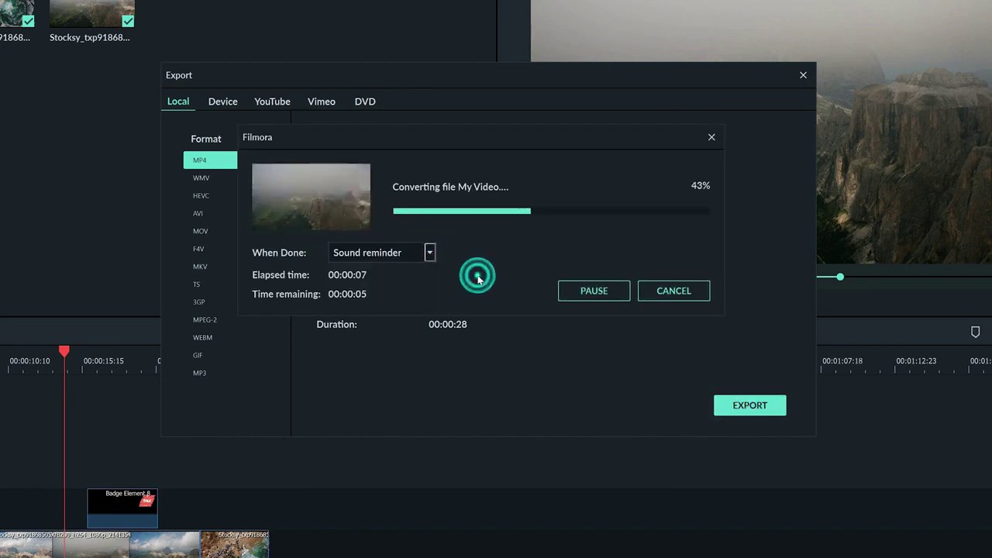